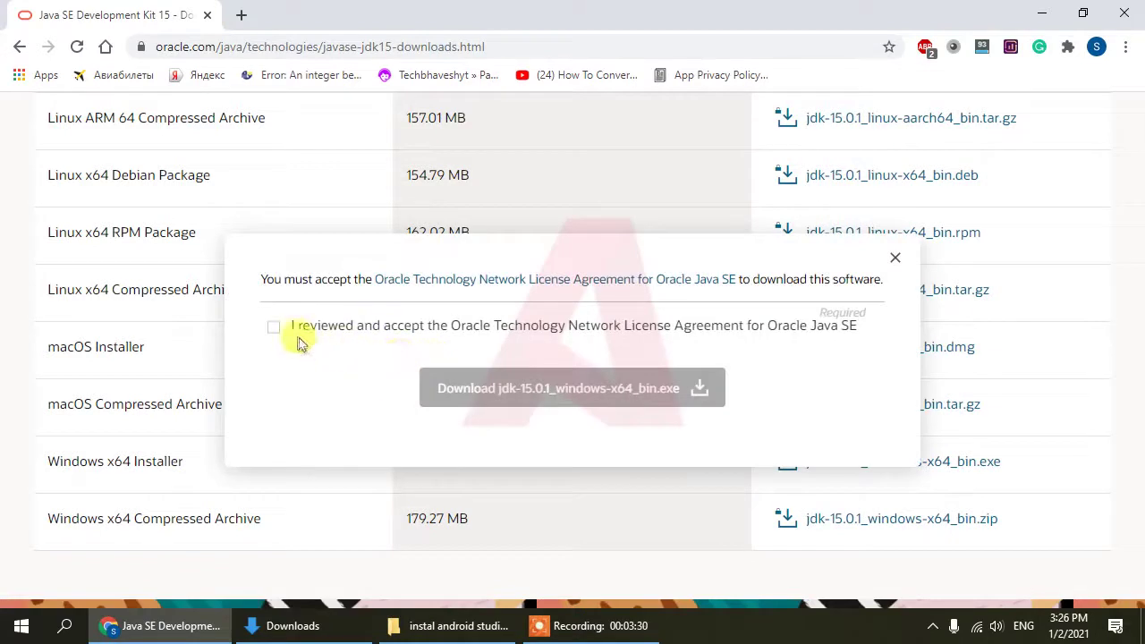
Accept the Oracle license agreement for the jdk-15.0.1_windows-x64_bin.exe download and close the agreement dialog without downloading
{"action": "left_click", "coordinate": [274, 326]}
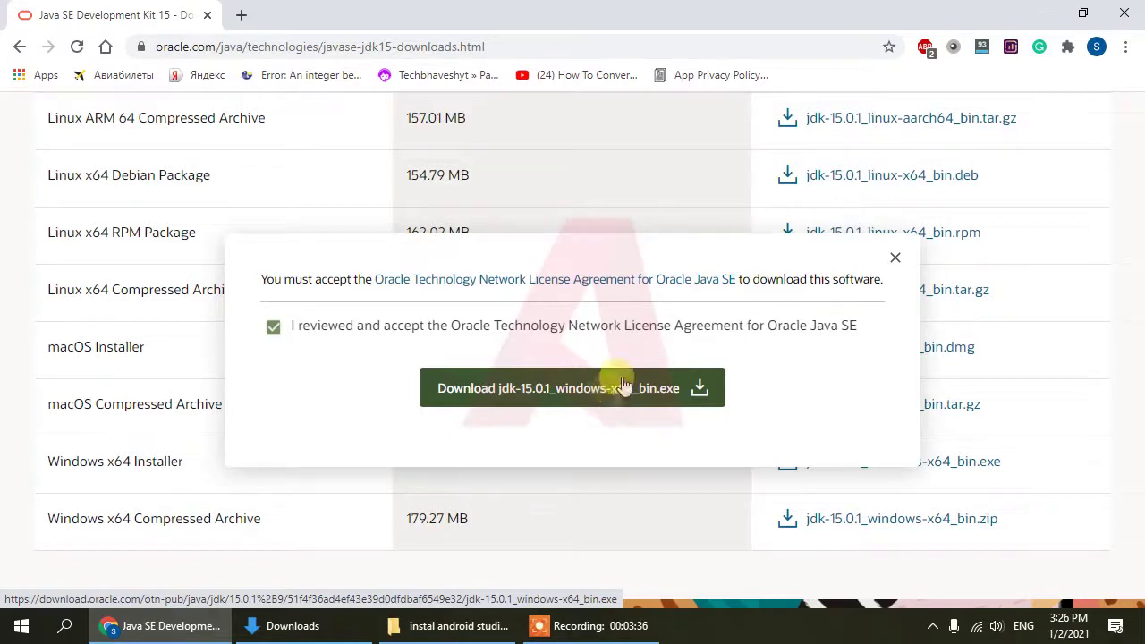
{"action": "left_click", "coordinate": [895, 258]}
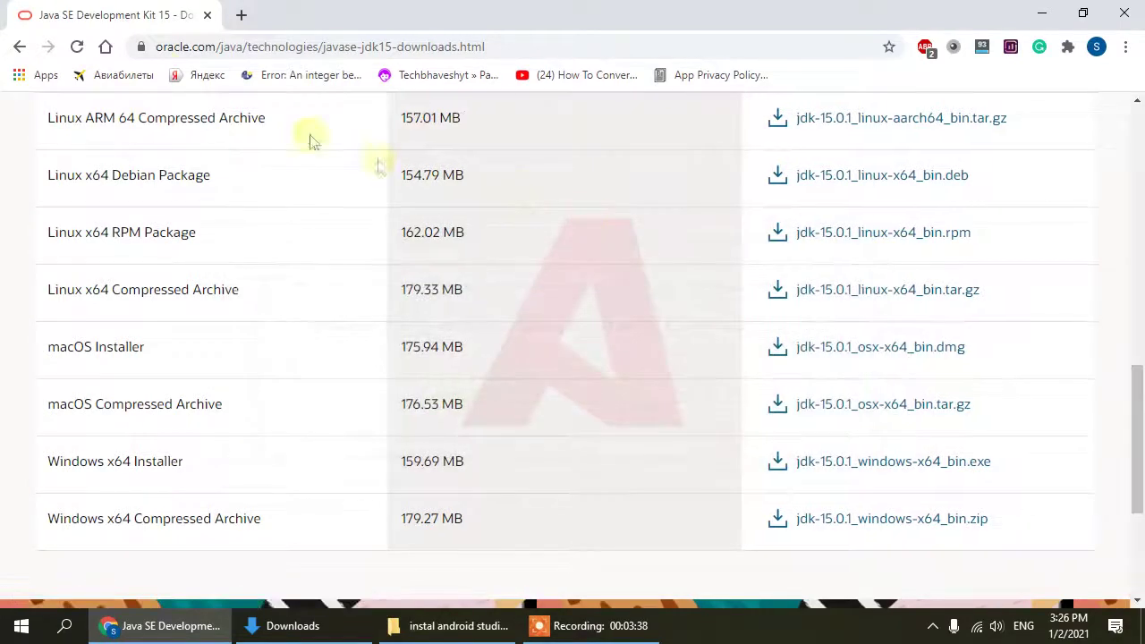
Search Google for "android studio" and open the official Android Studio download page
{"action": "left_click", "coordinate": [106, 46]}
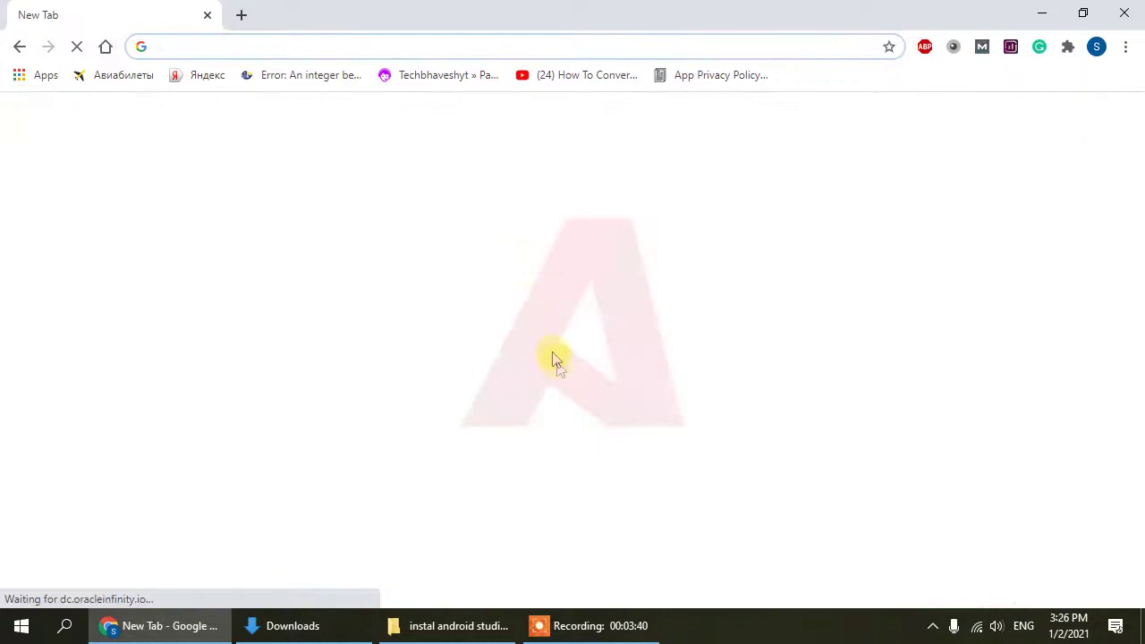
{"action": "left_click", "coordinate": [556, 374]}
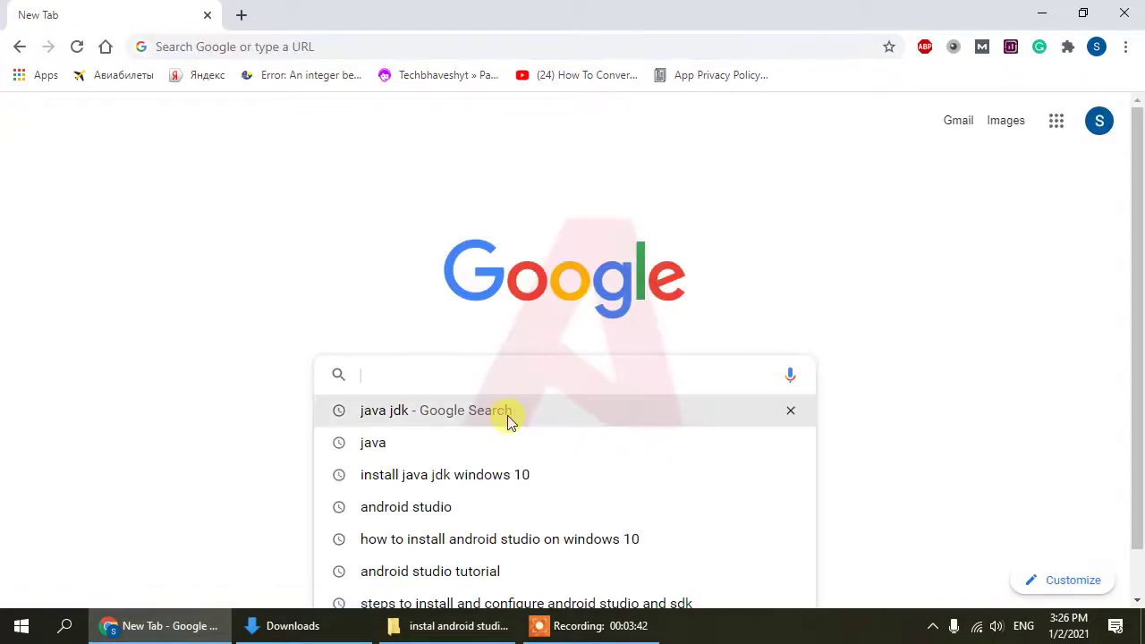
{"action": "type", "text": "android"}
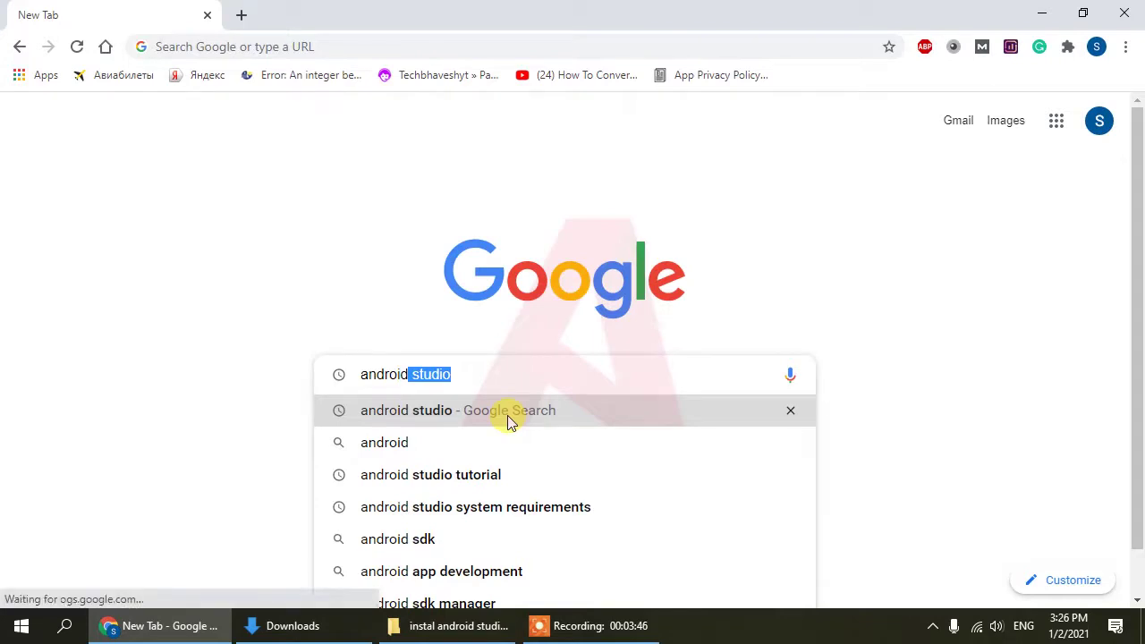
{"action": "left_click", "coordinate": [391, 412]}
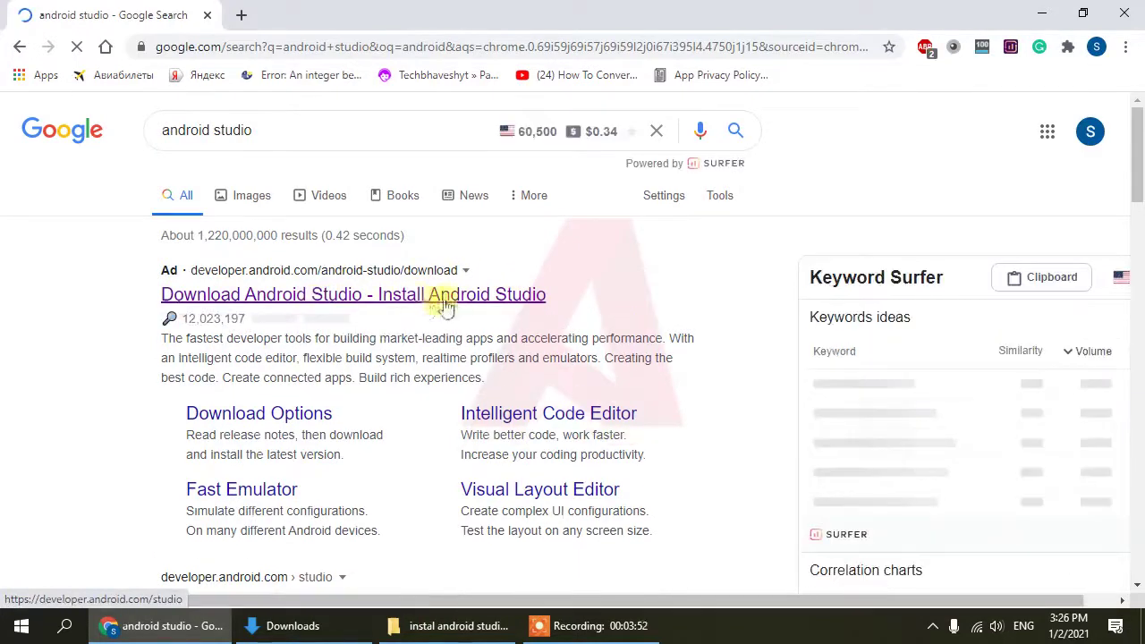
{"action": "left_click", "coordinate": [484, 305]}
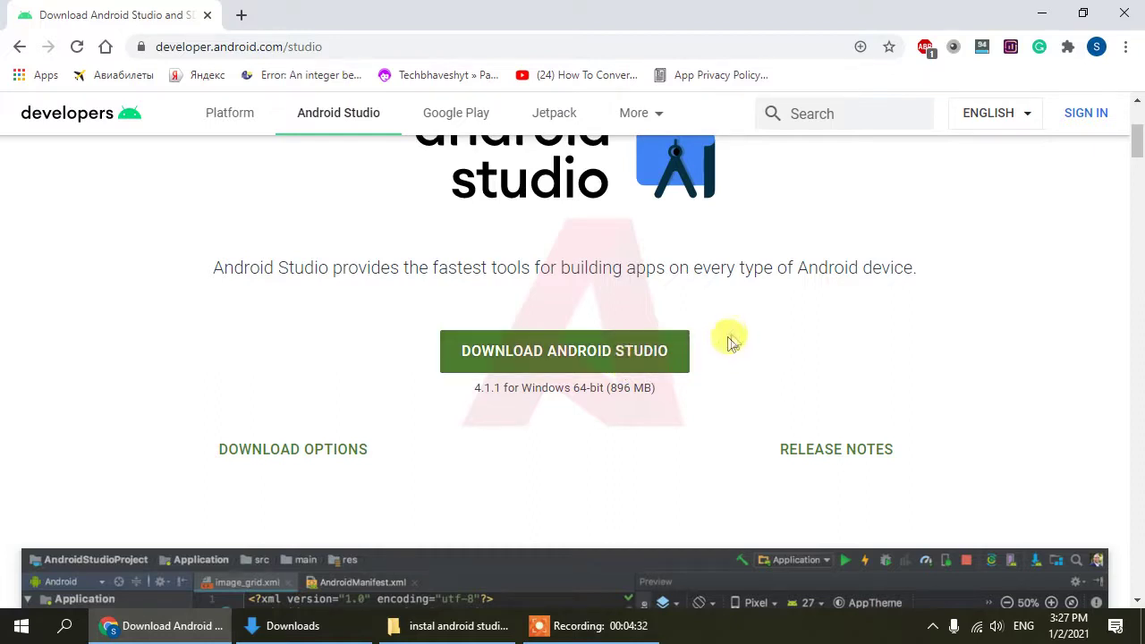
Minimize the browser and launch the jdk-15.0.1_windows-x64_bin installer from the Downloads folder in File Explorer
{"action": "left_click", "coordinate": [179, 623]}
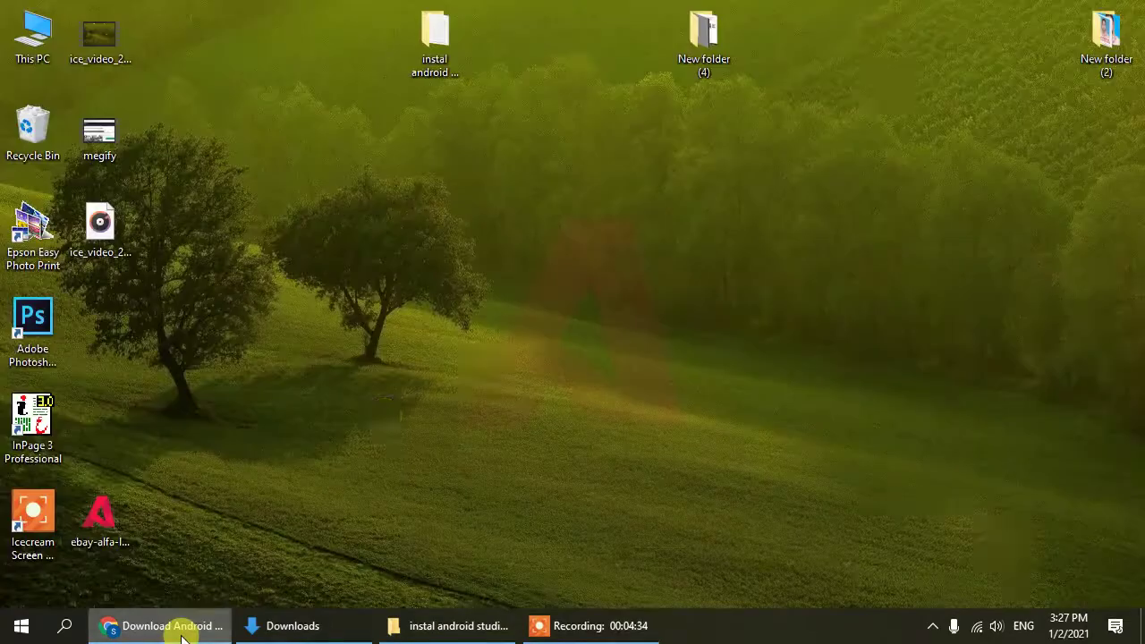
{"action": "double_click", "coordinate": [34, 38]}
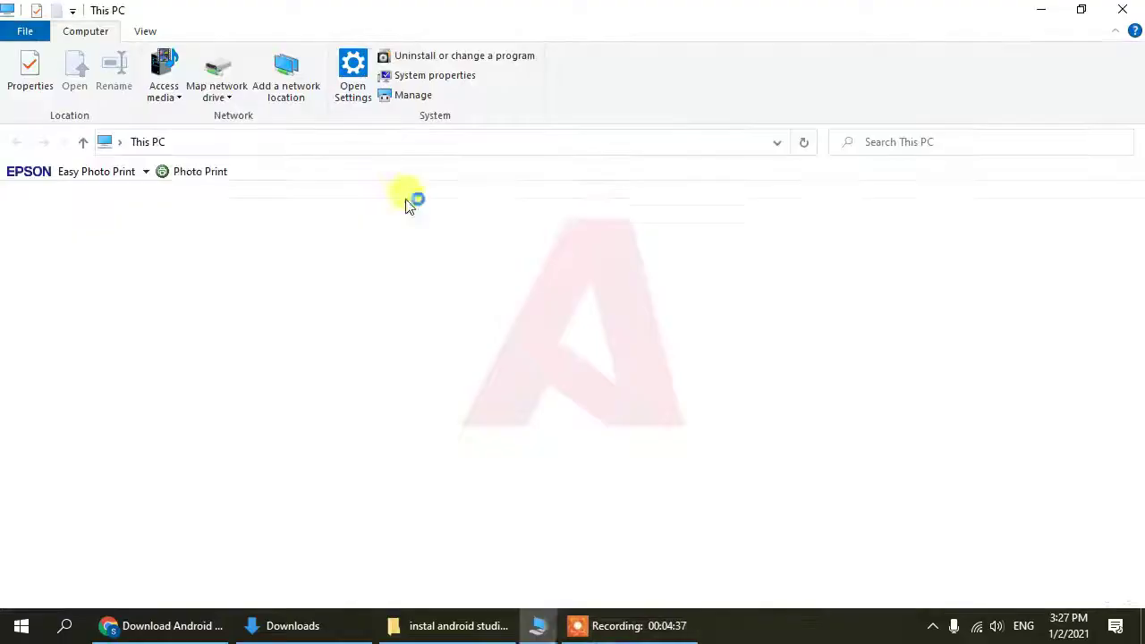
{"action": "left_click", "coordinate": [80, 248]}
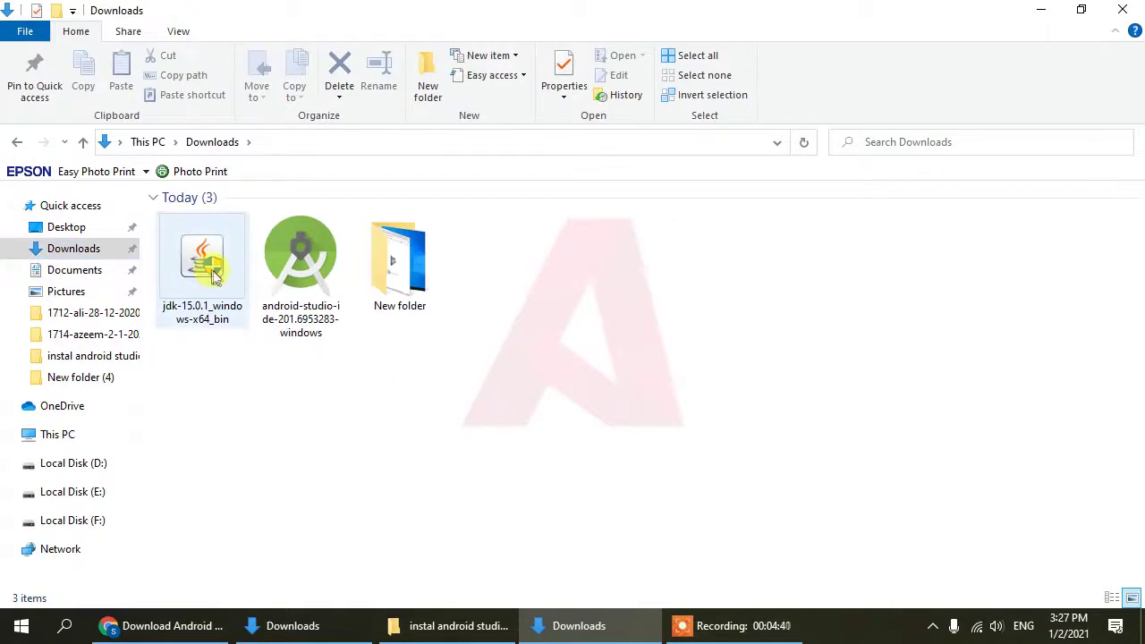
{"action": "double_click", "coordinate": [212, 273]}
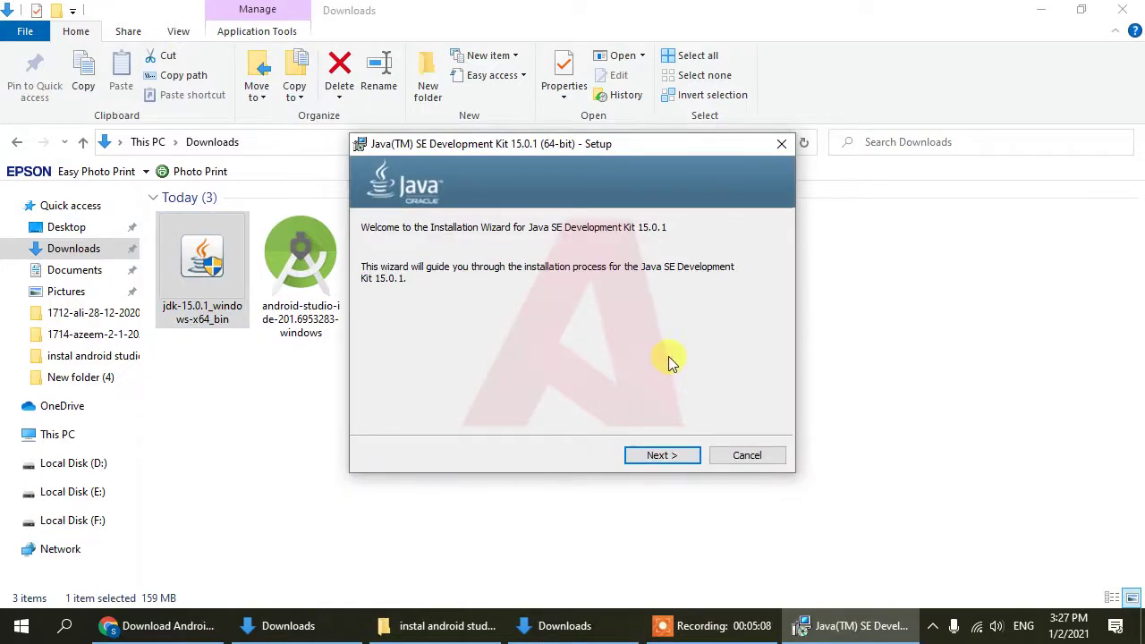
Install Java SE Development Kit 15.0.1 to the default folder C:\Program Files\Java\jdk-15.0.1\ and close the setup wizard
{"action": "left_click", "coordinate": [662, 457]}
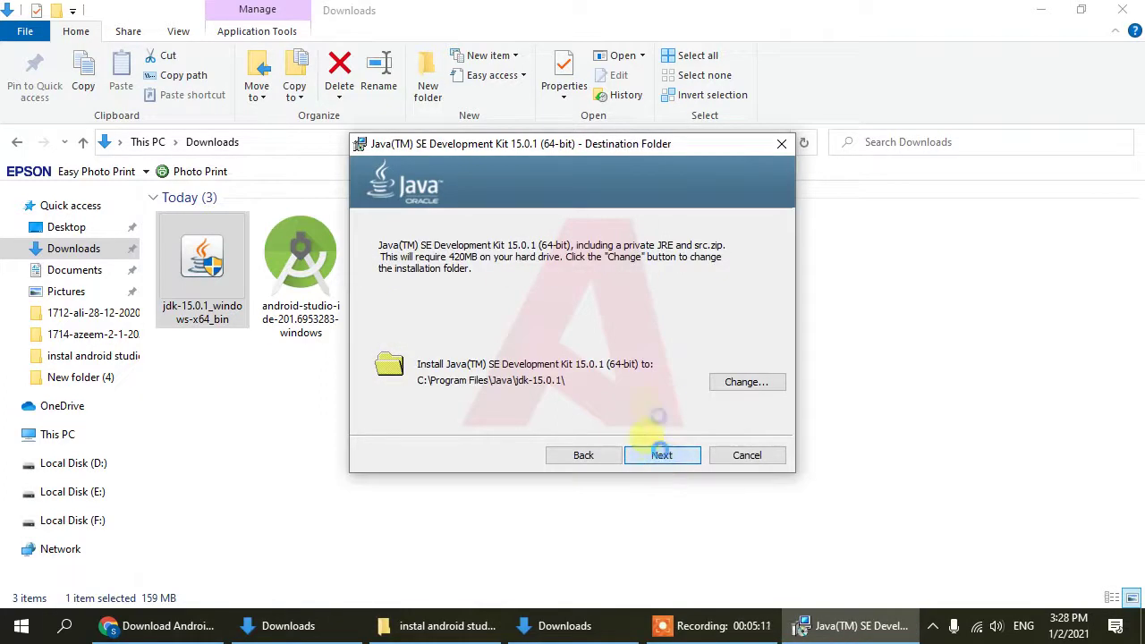
{"action": "left_click", "coordinate": [662, 456]}
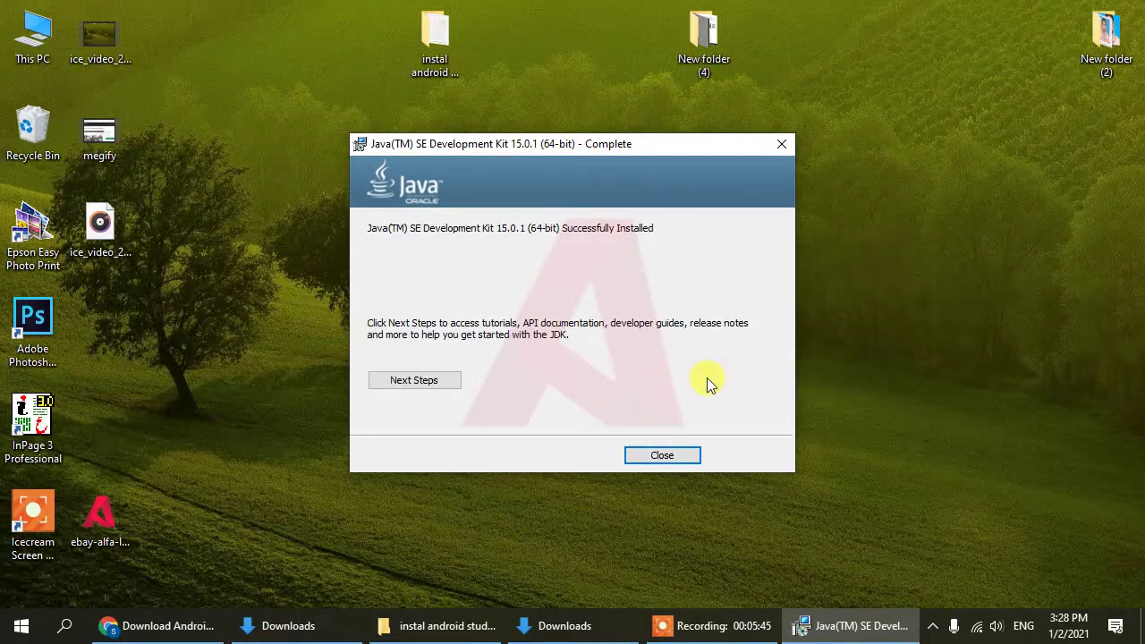
{"action": "left_click", "coordinate": [662, 456]}
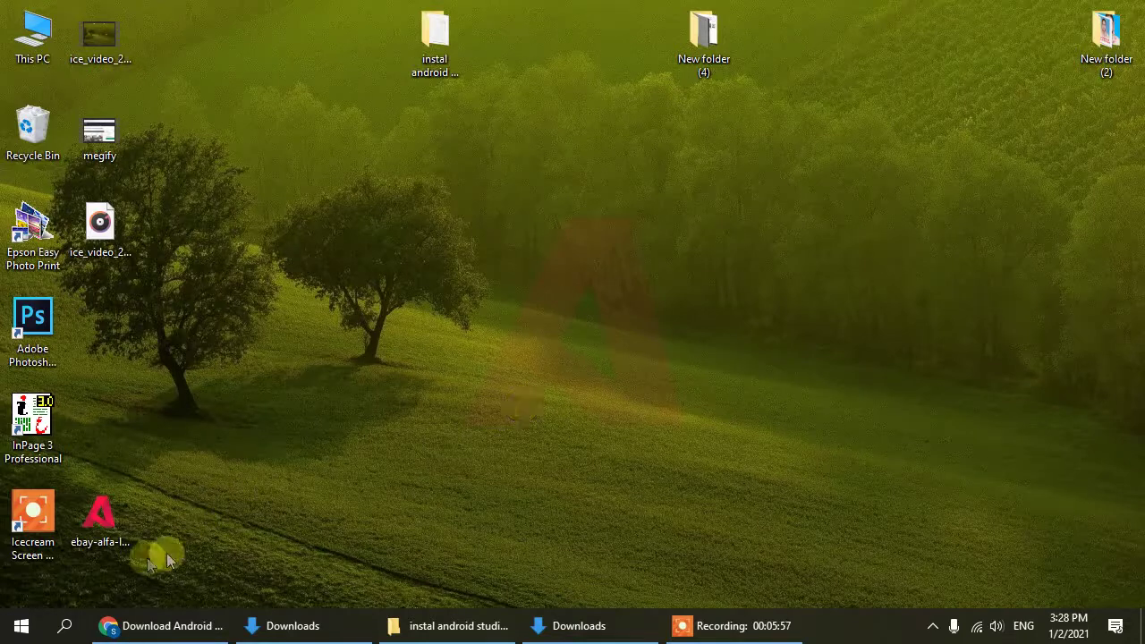
Search Windows for "env", open the system environment variables settings and bring up the Environment Variables dialog
{"action": "left_click", "coordinate": [64, 627]}
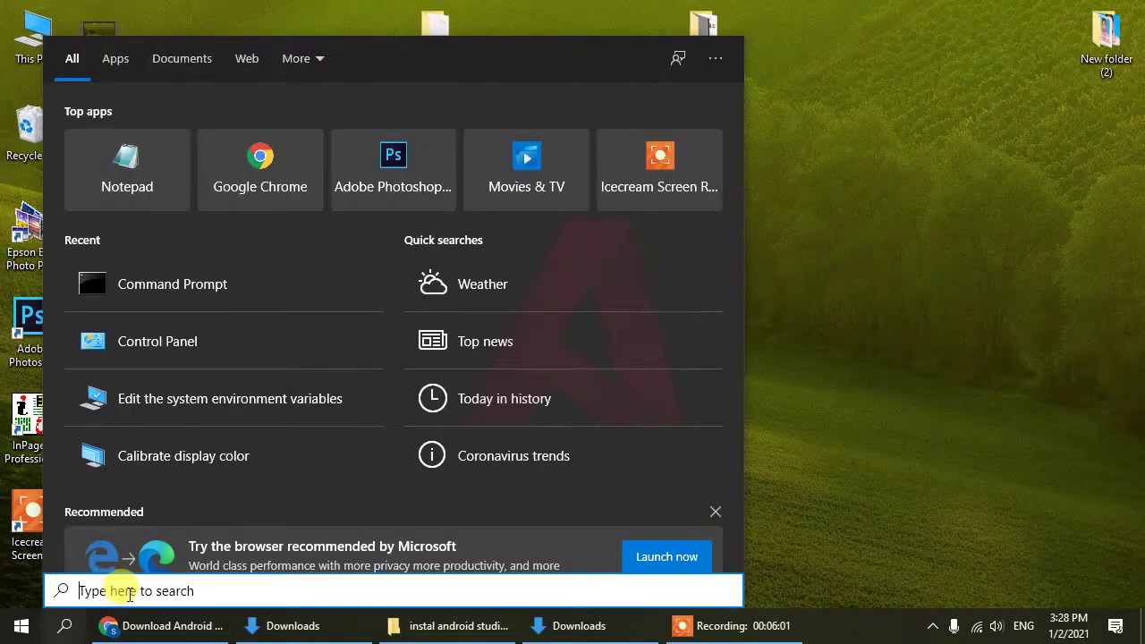
{"action": "type", "text": "en"}
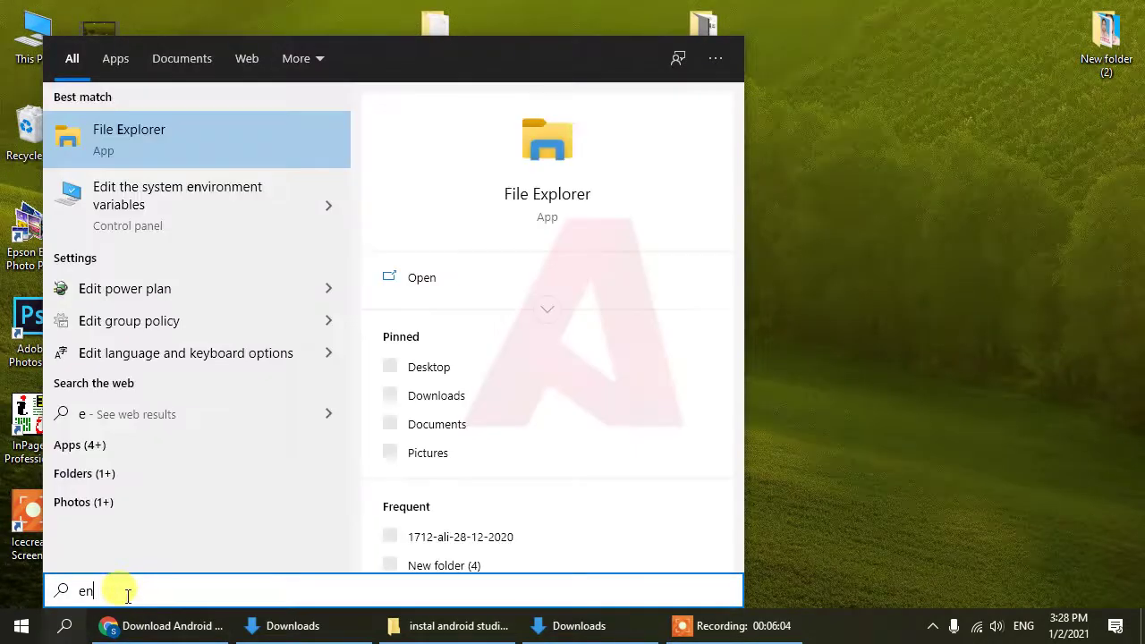
{"action": "type", "text": "v"}
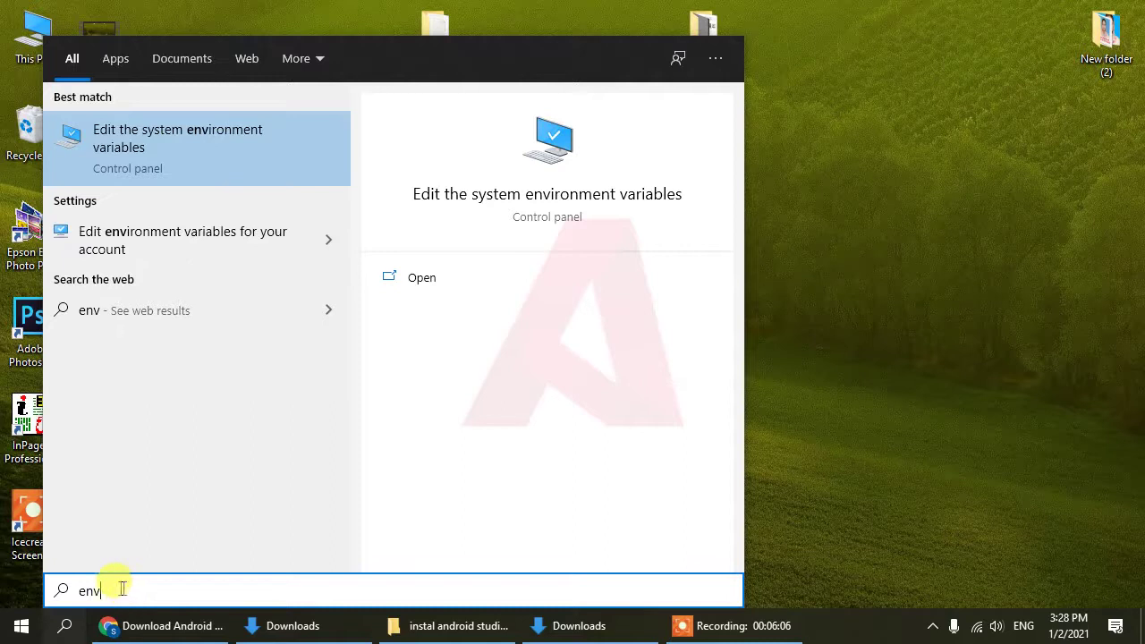
{"action": "left_click", "coordinate": [253, 153]}
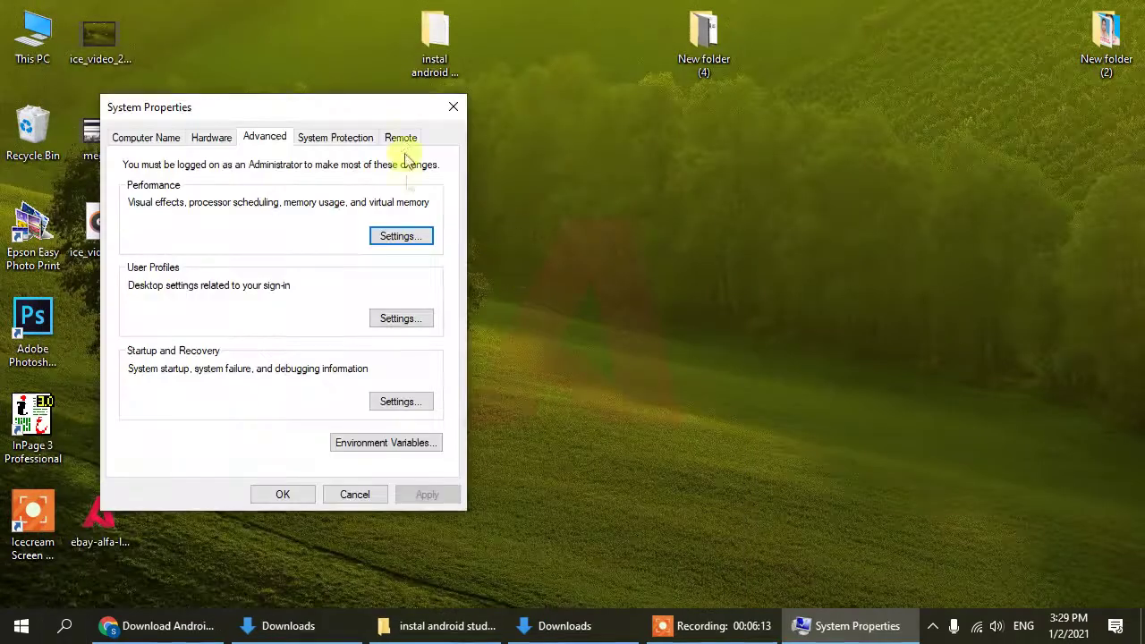
{"action": "left_click_drag", "start_coordinate": [362, 106], "coordinate": [588, 141]}
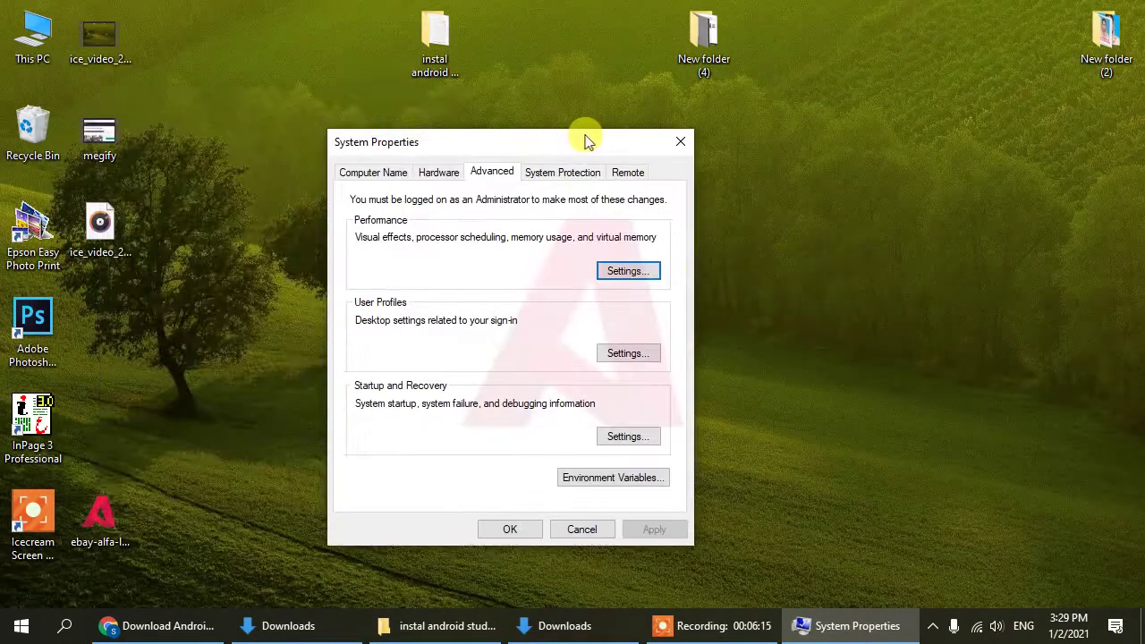
{"action": "left_click", "coordinate": [642, 485]}
Open the system variable Path for editing and start a new blank entry in its list
{"action": "scroll", "coordinate": [608, 402], "scroll_direction": "down", "scroll_amount": 1}
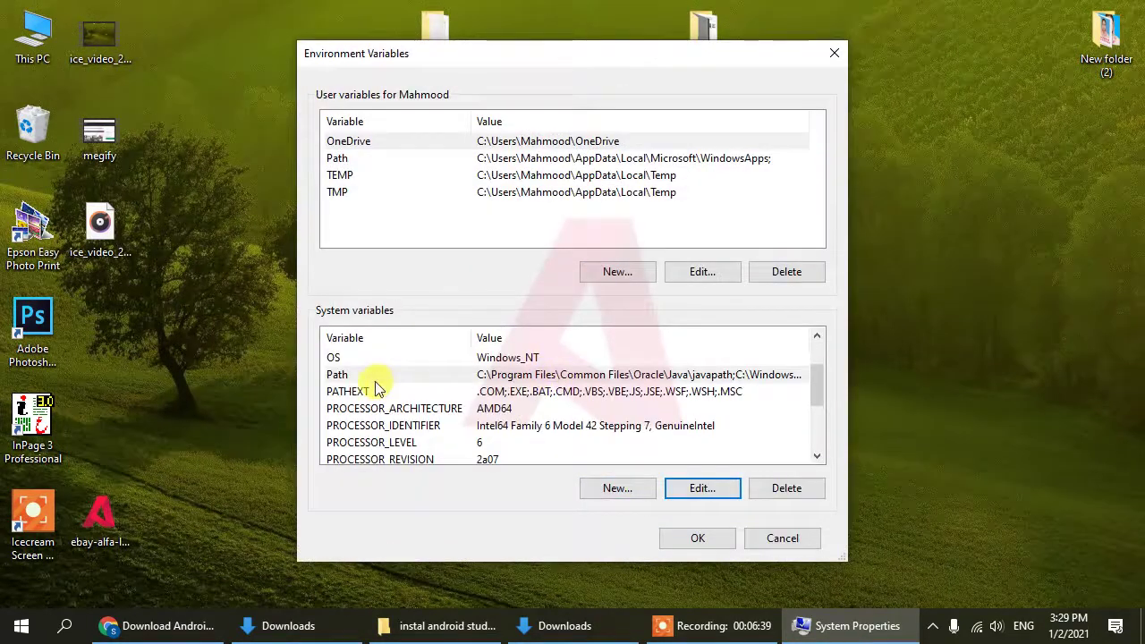
{"action": "left_click", "coordinate": [545, 376]}
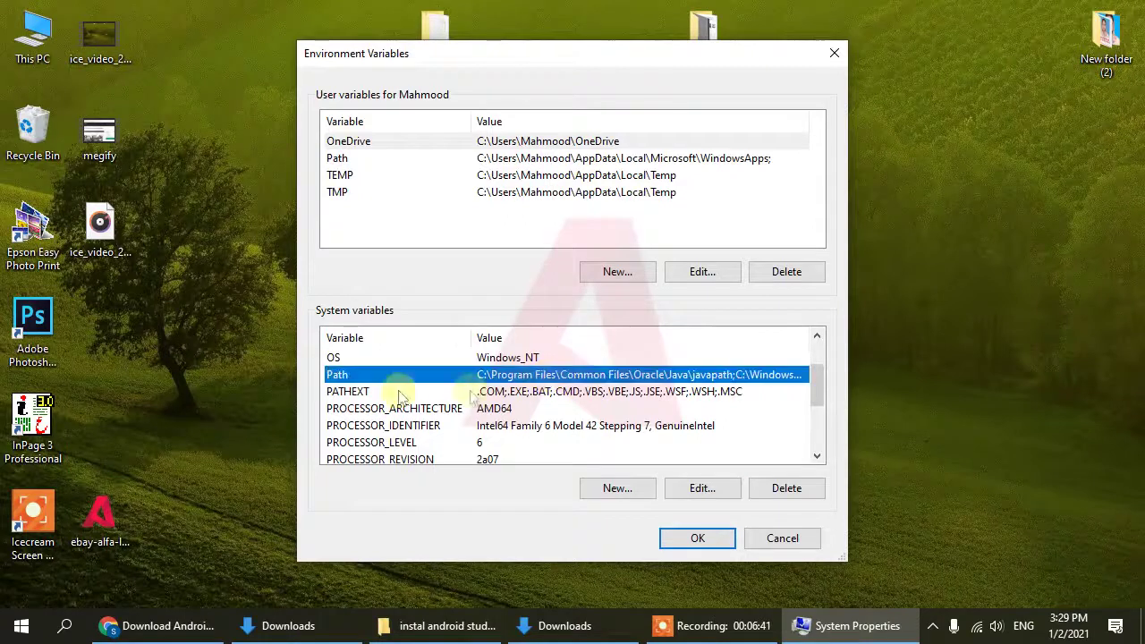
{"action": "left_click", "coordinate": [702, 488]}
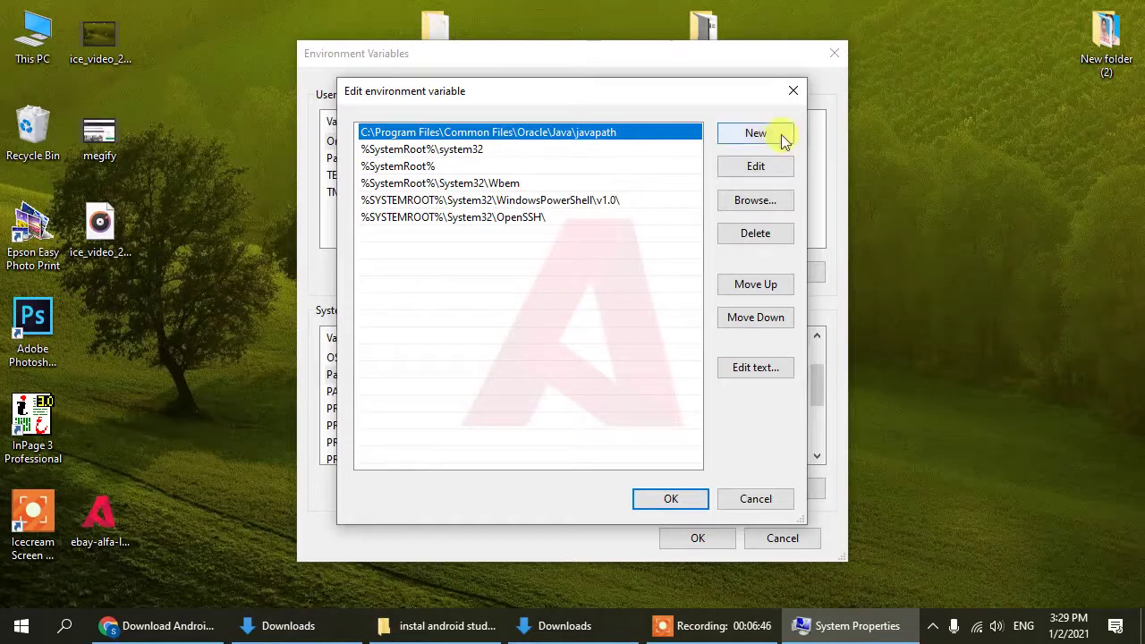
{"action": "left_click", "coordinate": [756, 134]}
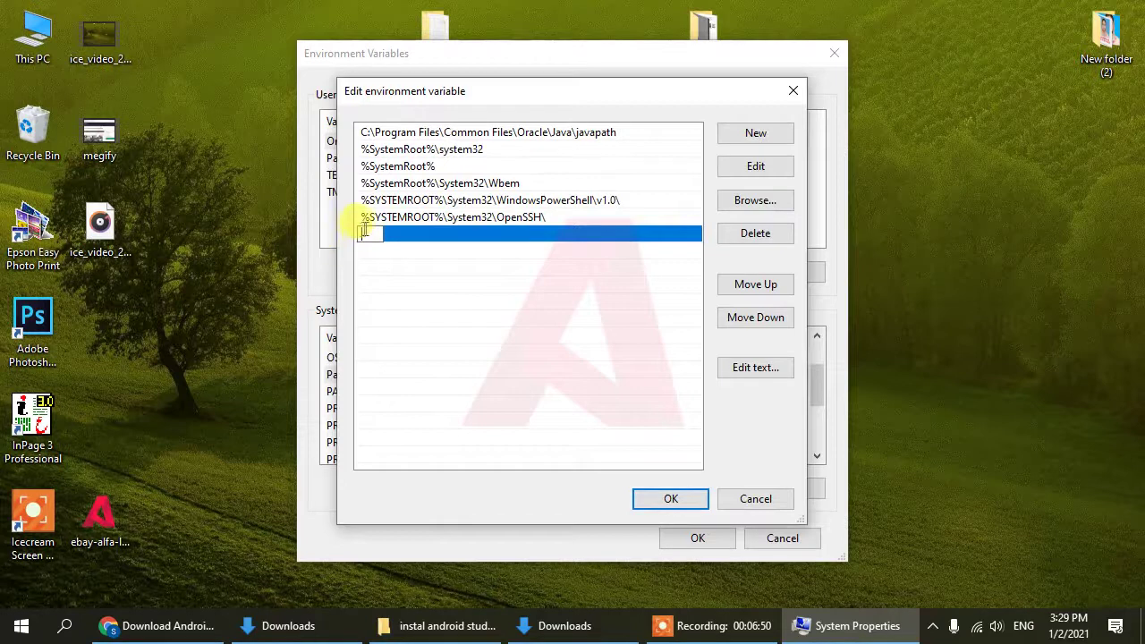
Browse in File Explorer to the installed JDK's bin folder at C:\Program Files\Java\jdk-15.0.1\bin
{"action": "left_click", "coordinate": [33, 36]}
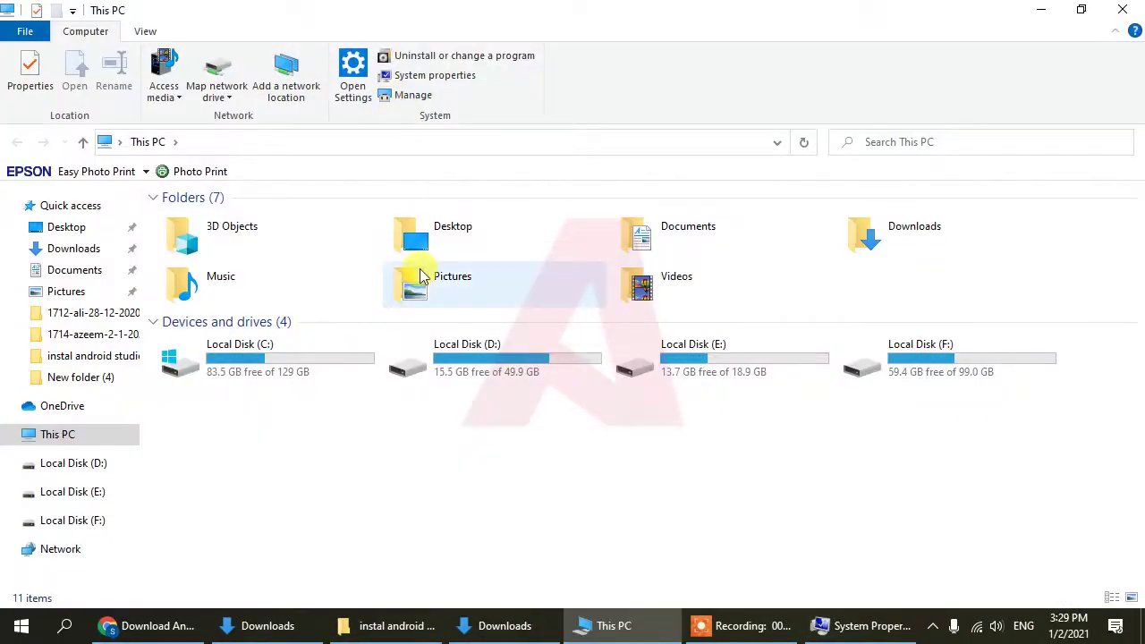
{"action": "left_click", "coordinate": [284, 366]}
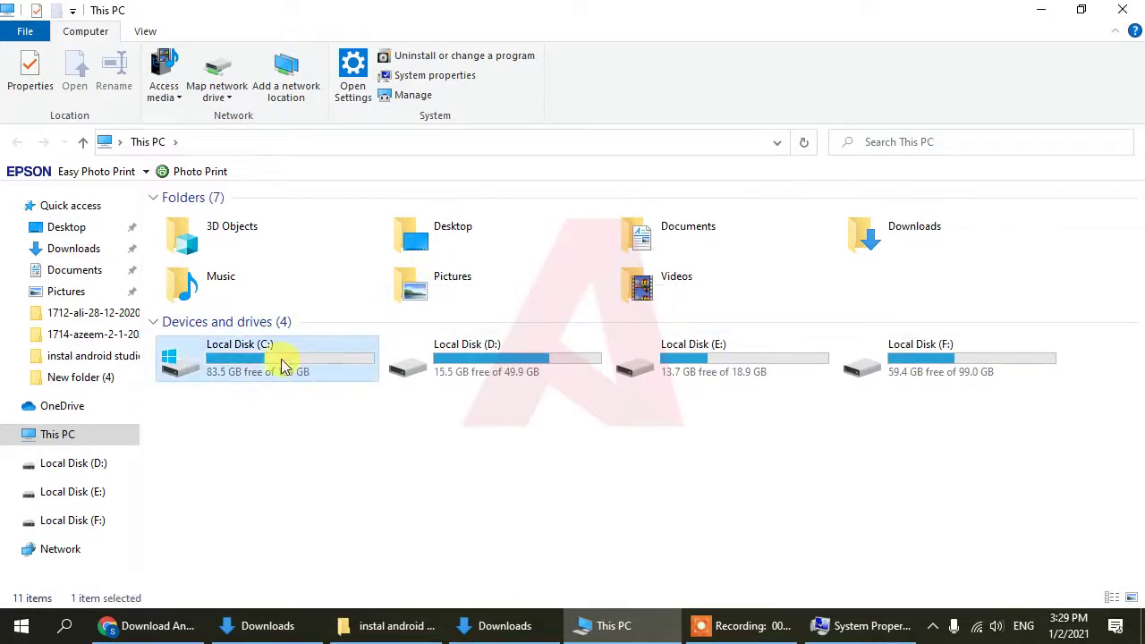
{"action": "double_click", "coordinate": [285, 367]}
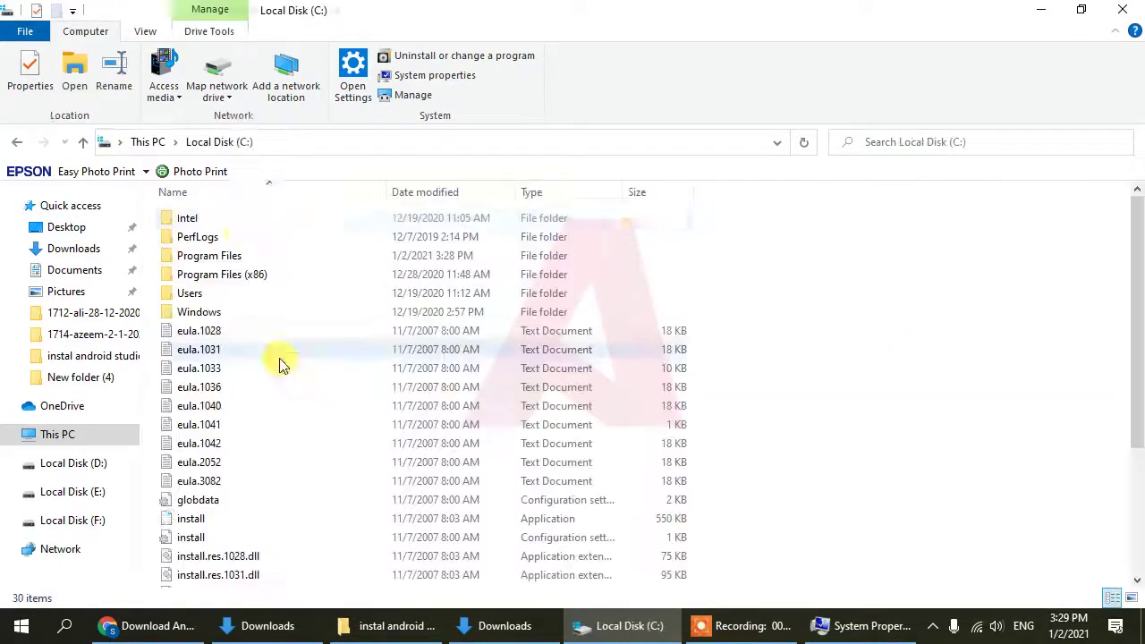
{"action": "double_click", "coordinate": [231, 257]}
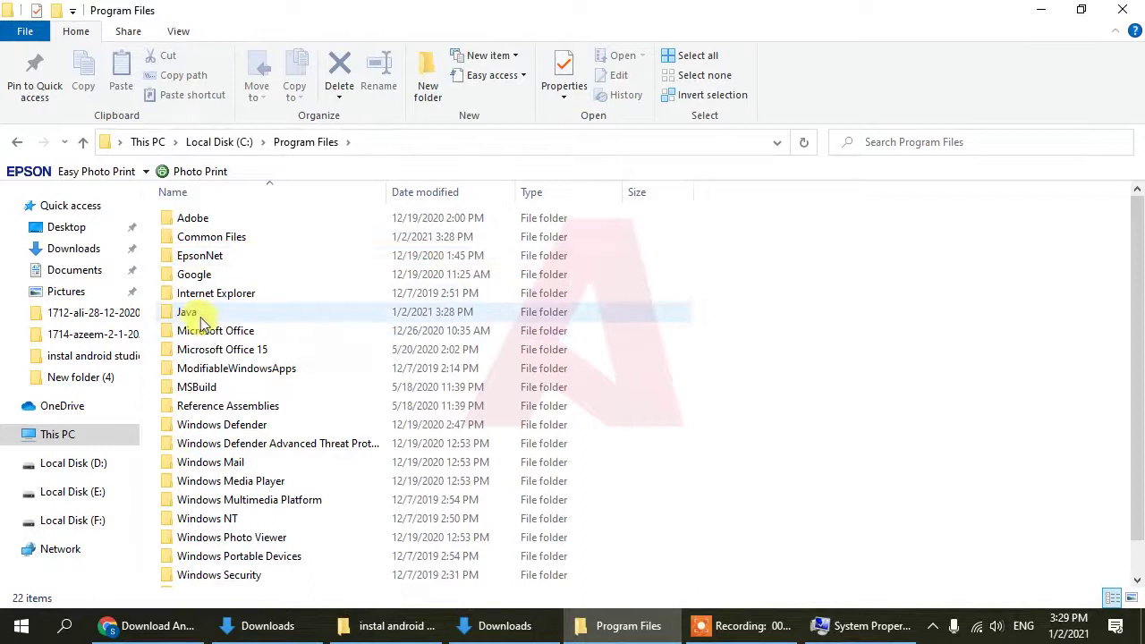
{"action": "double_click", "coordinate": [208, 319]}
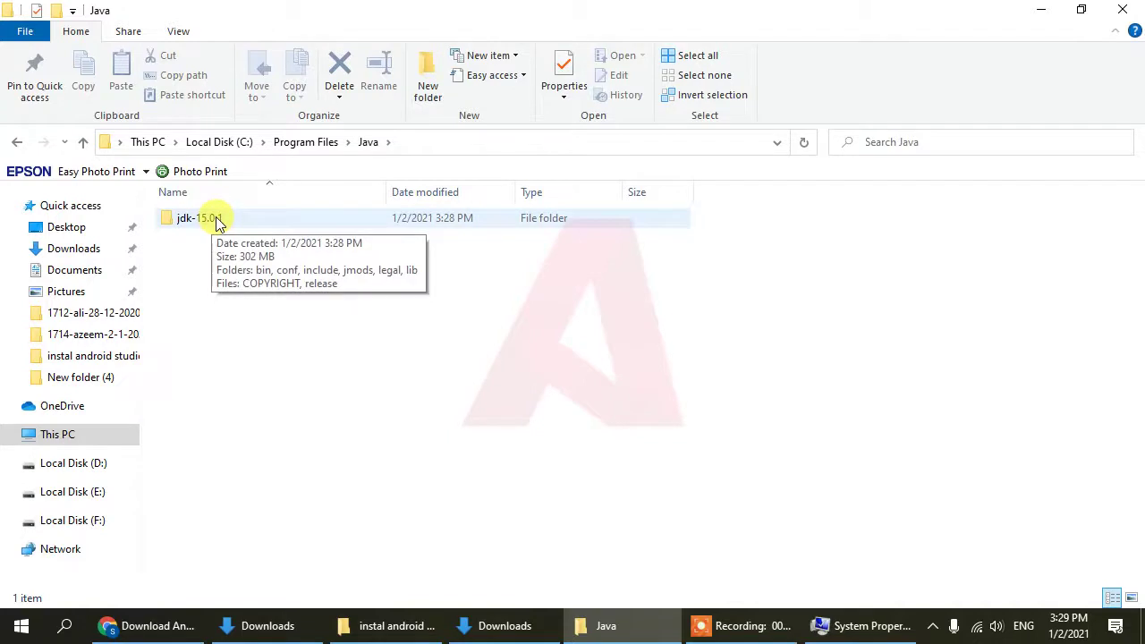
{"action": "double_click", "coordinate": [216, 218]}
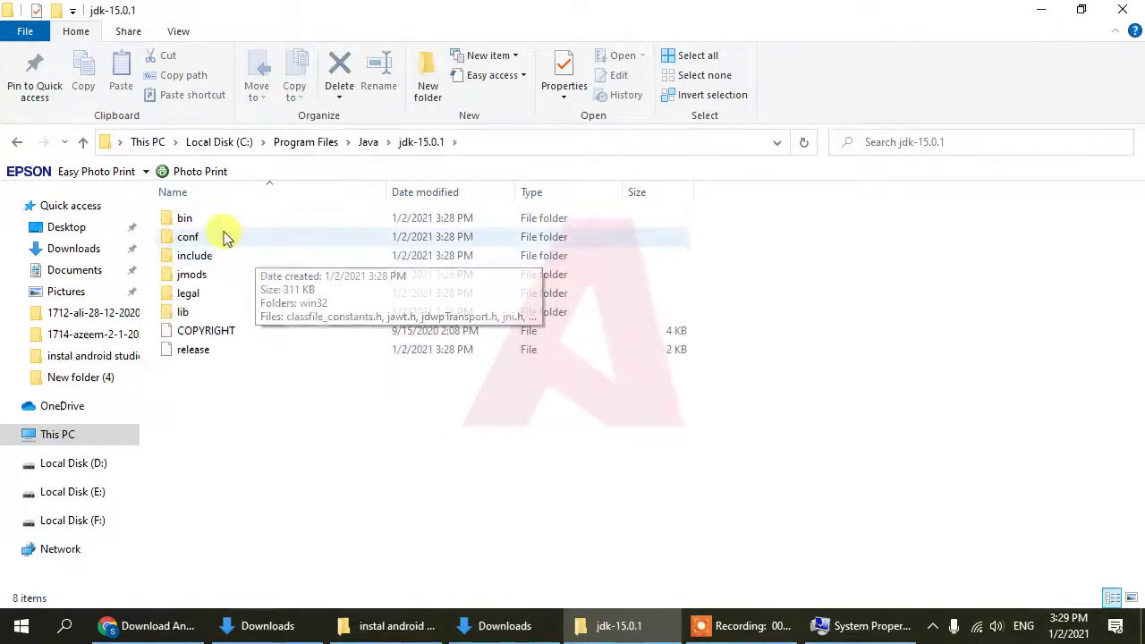
{"action": "double_click", "coordinate": [211, 222]}
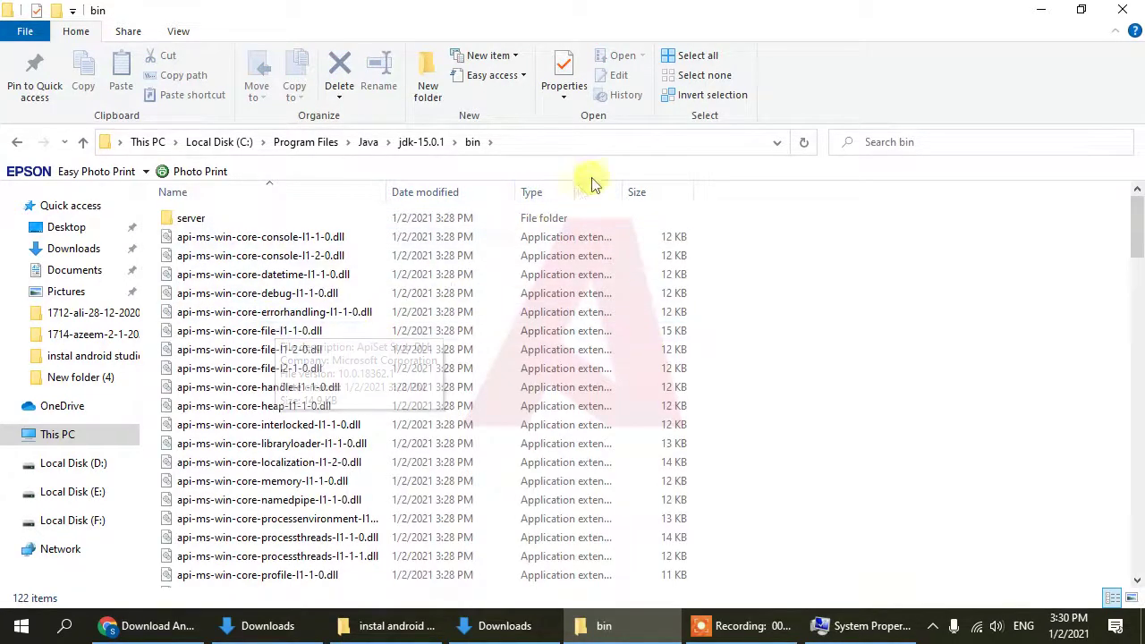
Copy the bin folder's full path, C:\Program Files\Java\jdk-15.0.1\bin, to the clipboard
{"action": "left_click", "coordinate": [596, 144]}
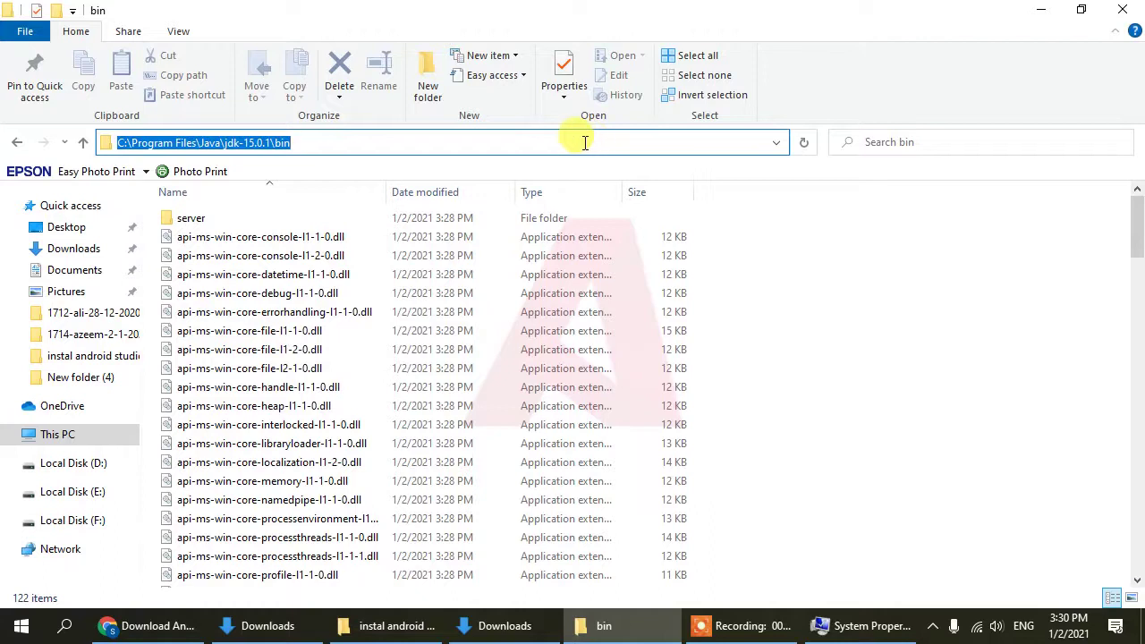
{"action": "right_click", "coordinate": [234, 144]}
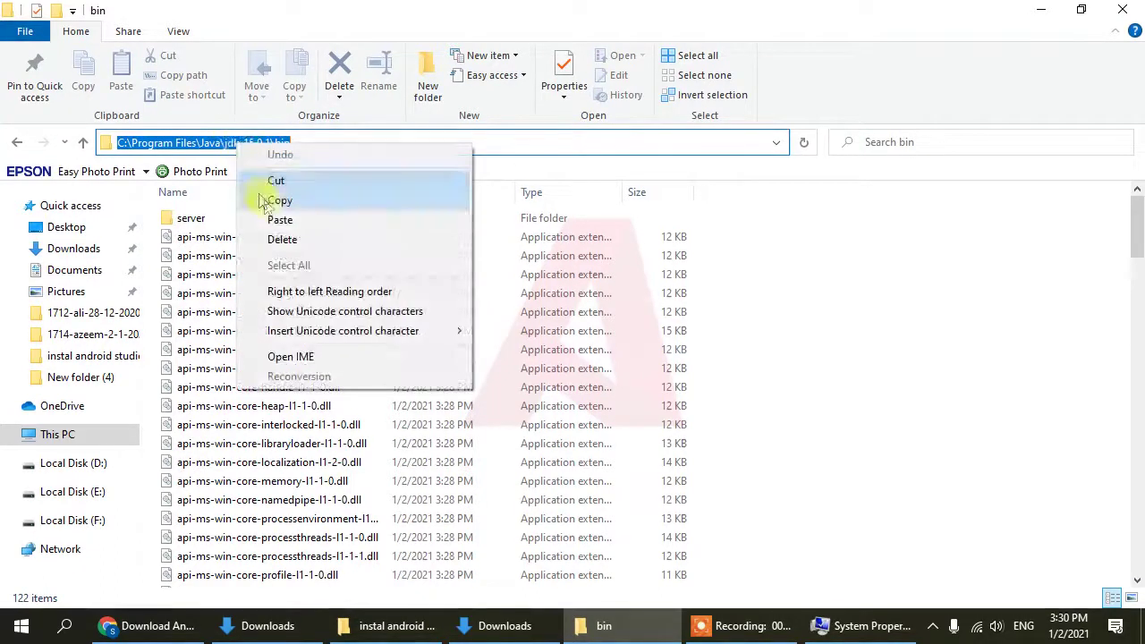
{"action": "left_click", "coordinate": [280, 199]}
Add C:\Program Files\Java\jdk-15.0.1\bin as a new entry in the system Path variable and confirm the edit
{"action": "left_click", "coordinate": [827, 625]}
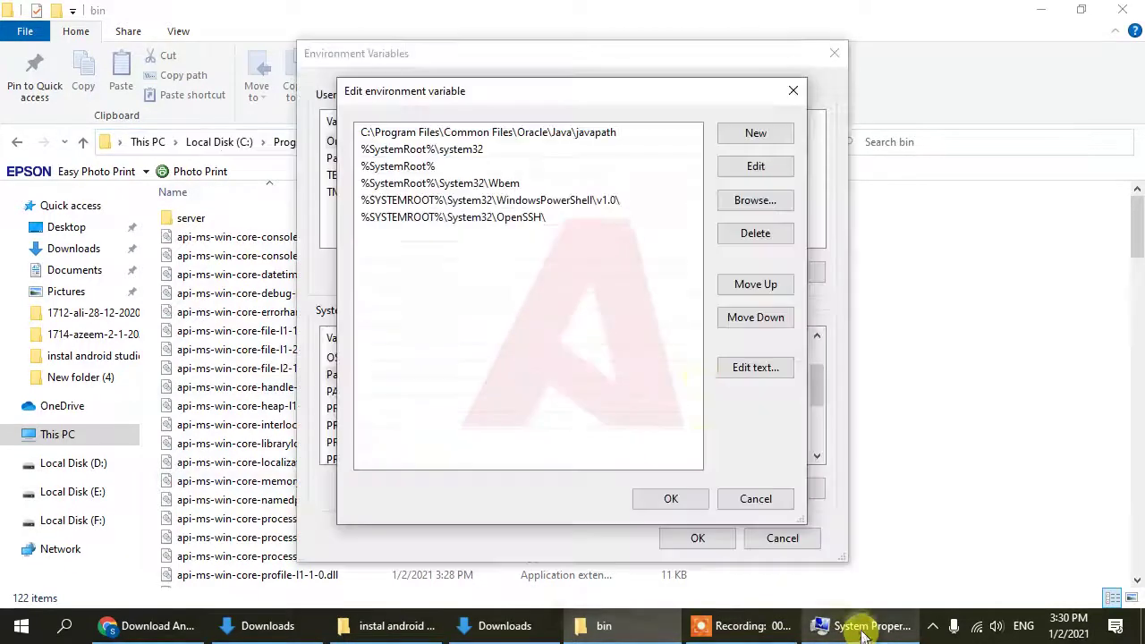
{"action": "left_click", "coordinate": [756, 134]}
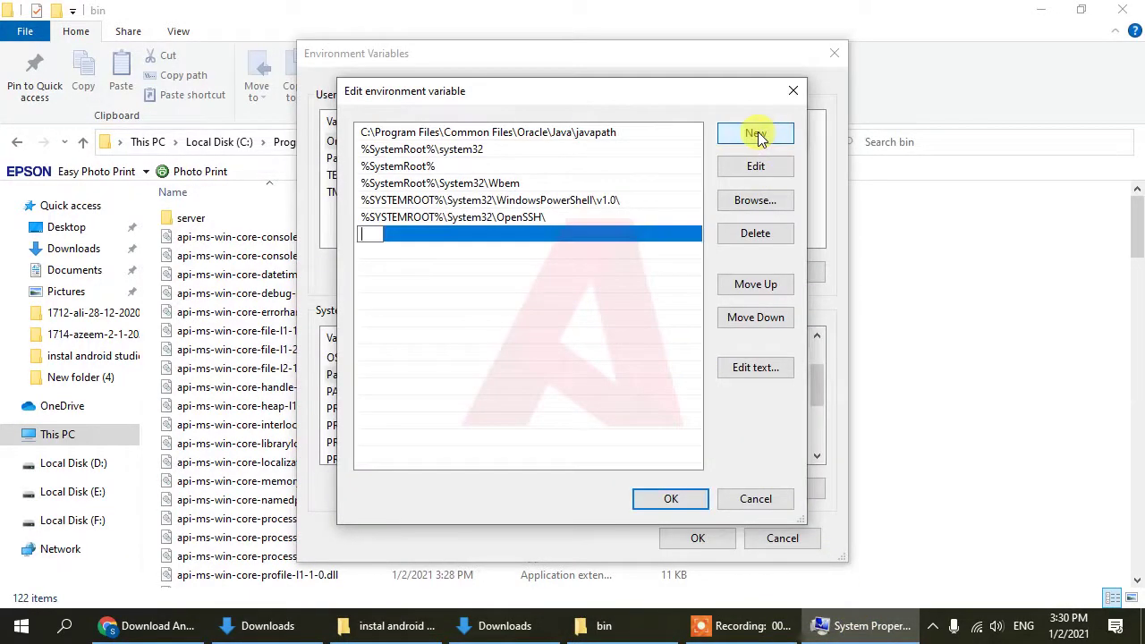
{"action": "right_click", "coordinate": [372, 238]}
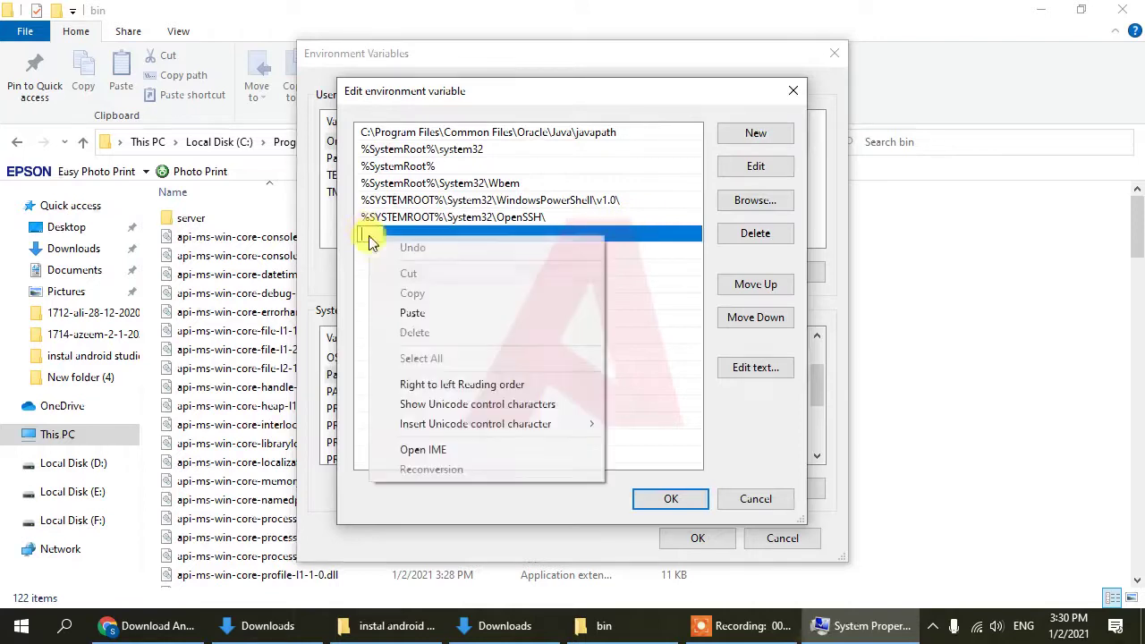
{"action": "left_click", "coordinate": [410, 313]}
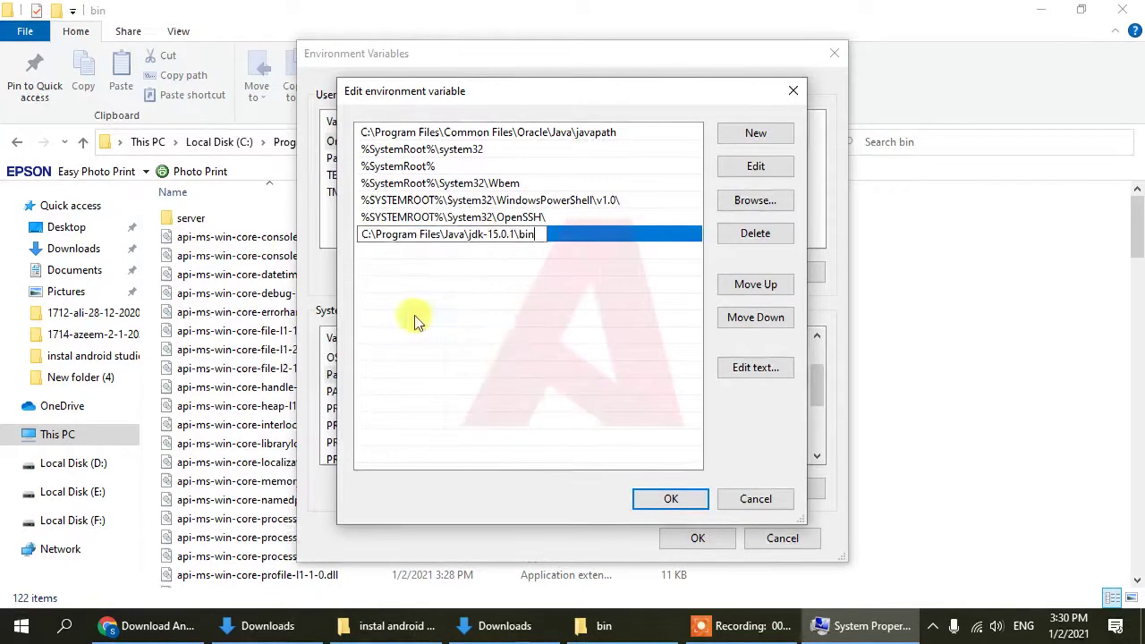
{"action": "left_click", "coordinate": [601, 238]}
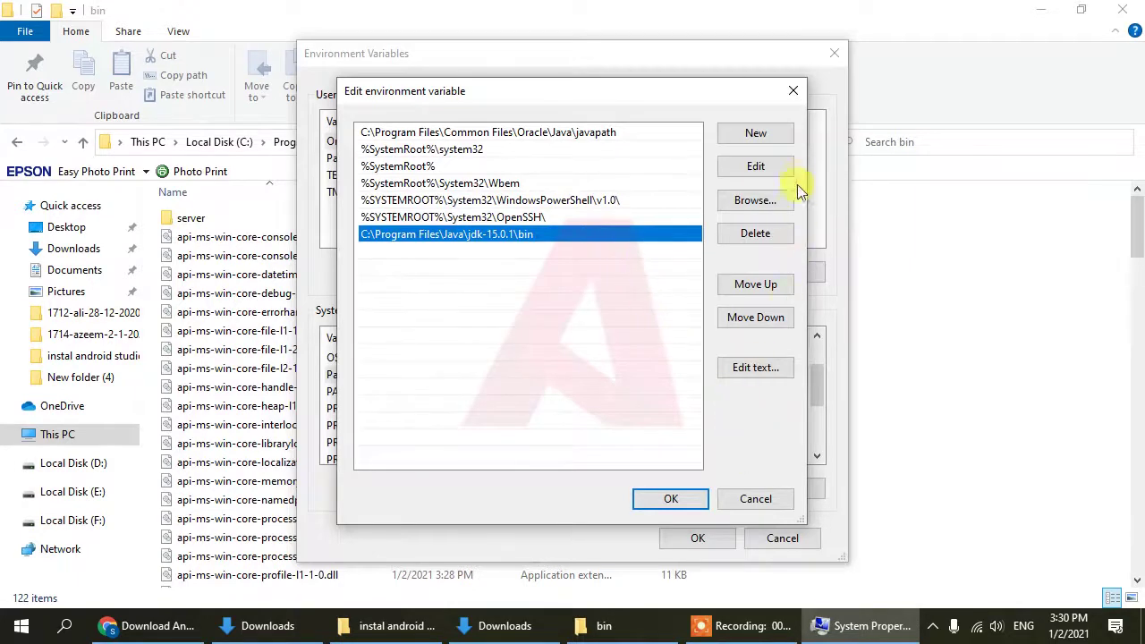
{"action": "left_click", "coordinate": [672, 498]}
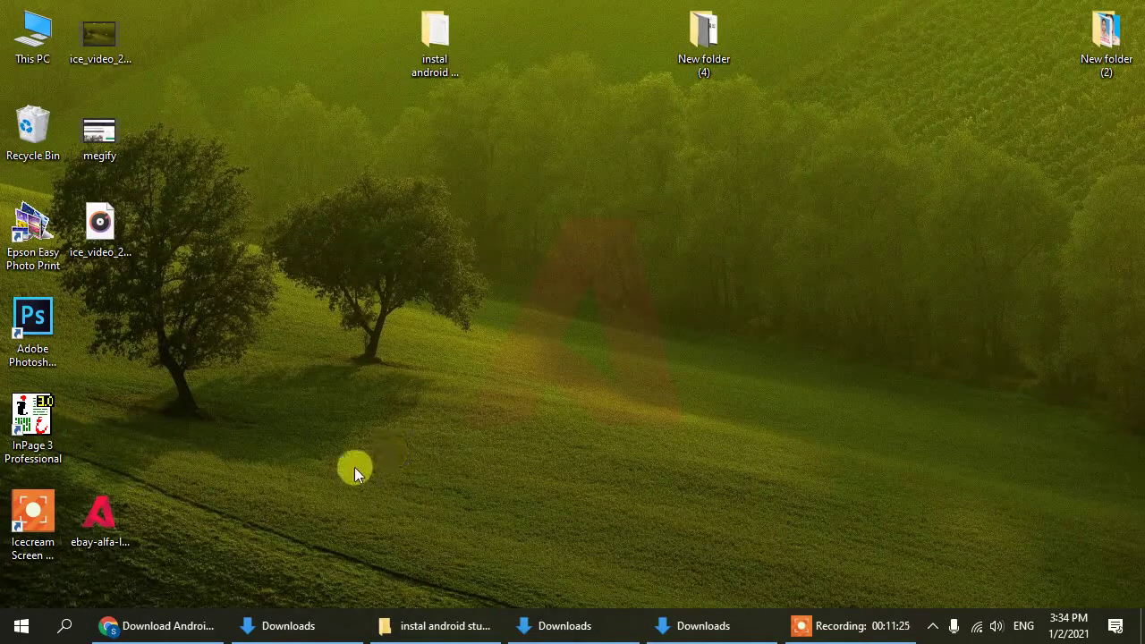
Search Windows for "CMD" and open Command Prompt
{"action": "key", "text": "super+s"}
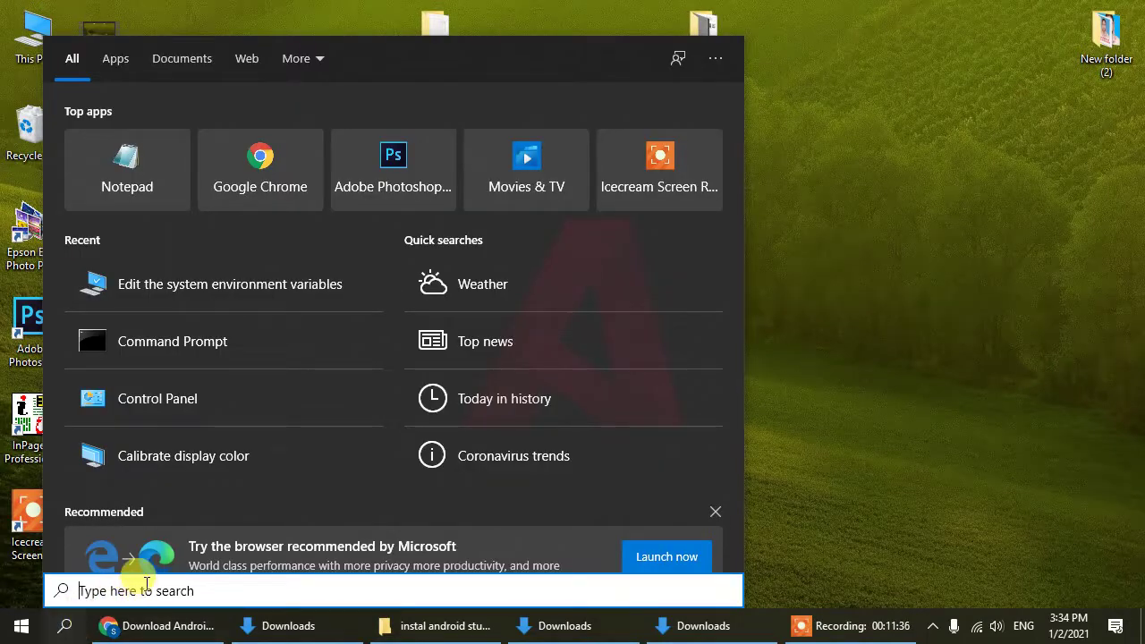
{"action": "type", "text": "CMD"}
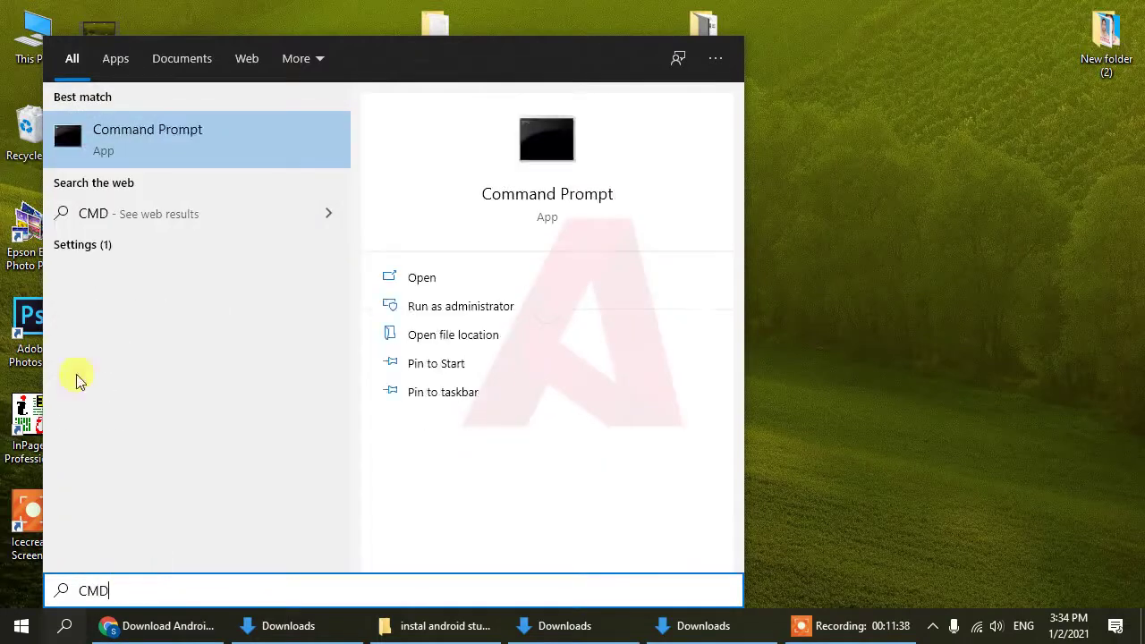
{"action": "left_click", "coordinate": [161, 144]}
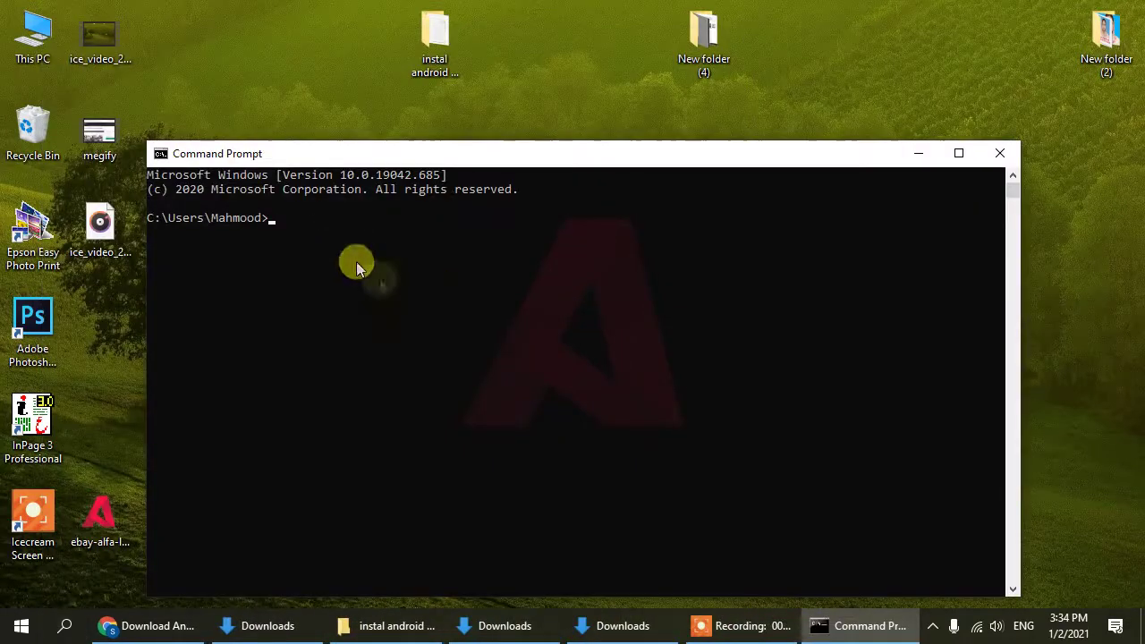
Check the installed Java version by running java -version, and close Command Prompt
{"action": "type", "text": "JAV"}
{"action": "key", "text": "BackSpace"}
{"action": "key", "text": "BackSpace"}
{"action": "key", "text": "BackSpace"}
{"action": "type", "text": "java -version"}
{"action": "key", "text": "Return"}
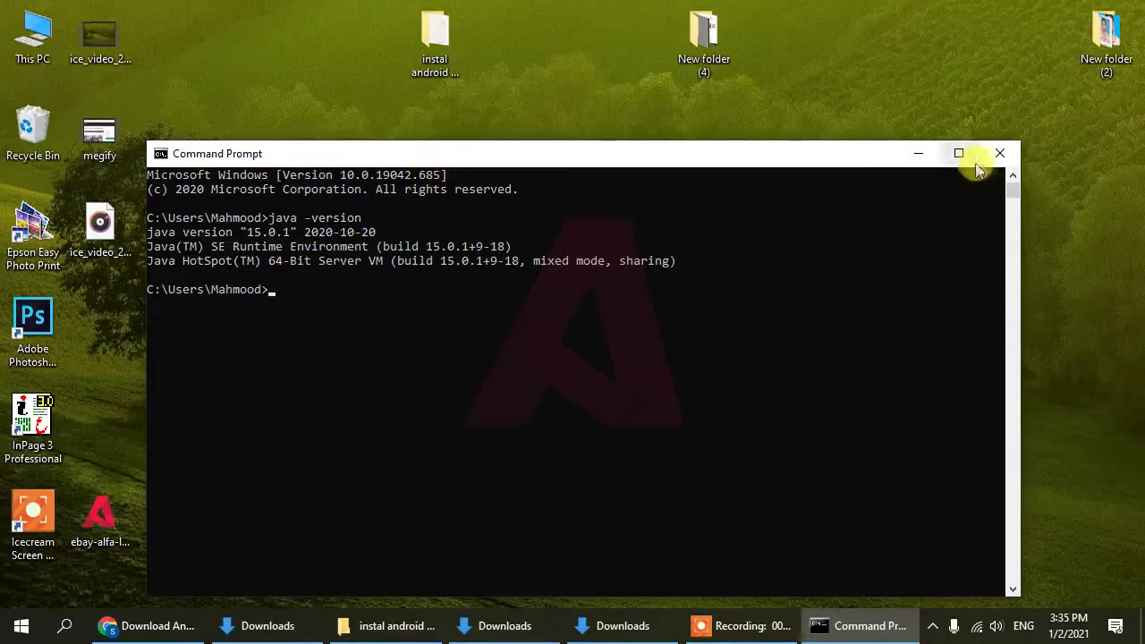
{"action": "left_click", "coordinate": [1000, 153]}
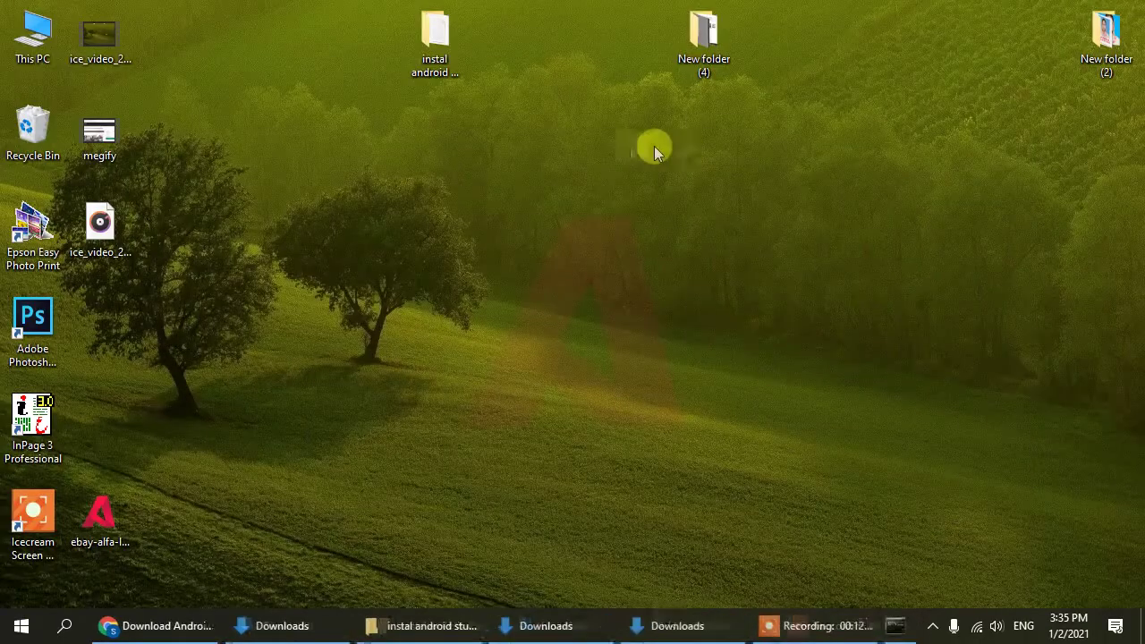
Open the Downloads folder in File Explorer and launch the android-studio-ide-201.6953283-windows installer
{"action": "double_click", "coordinate": [39, 43]}
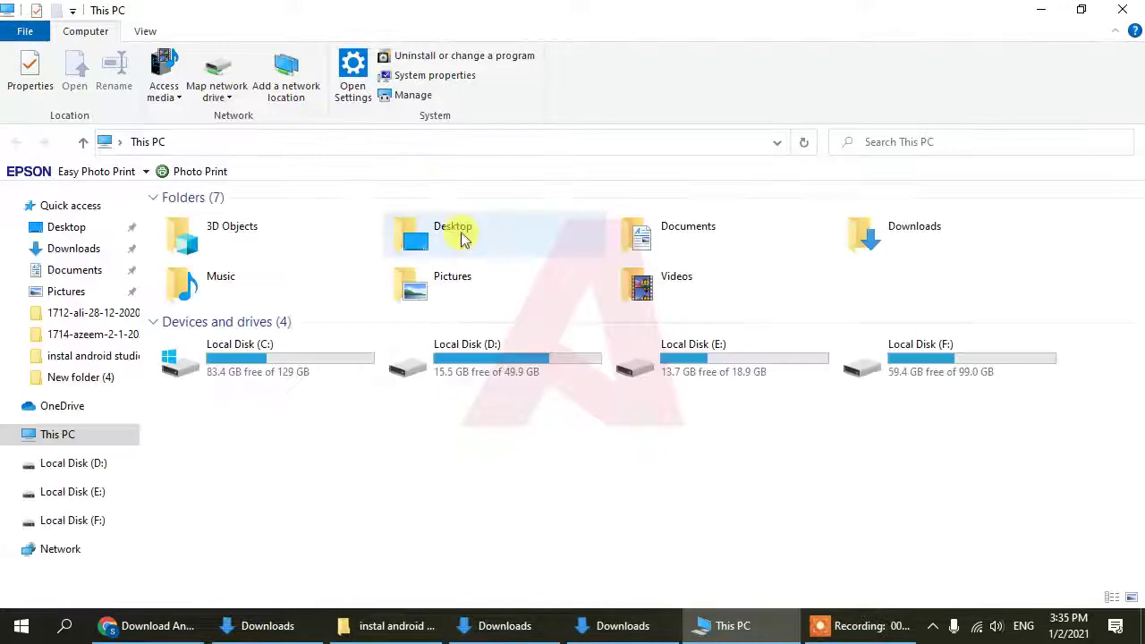
{"action": "left_click", "coordinate": [75, 253]}
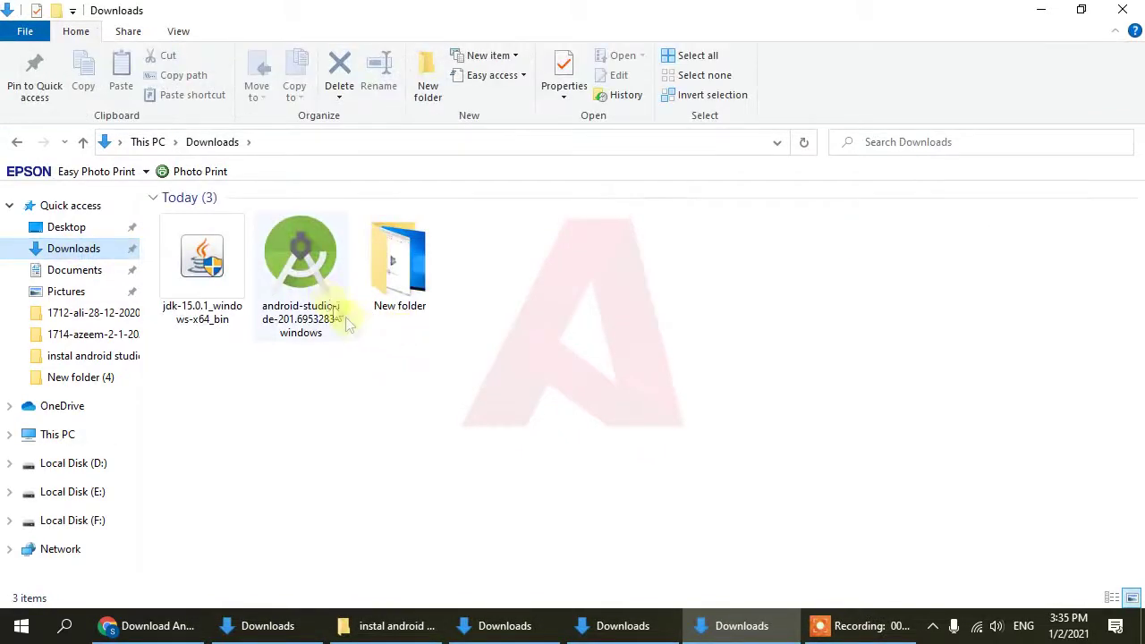
{"action": "double_click", "coordinate": [304, 255]}
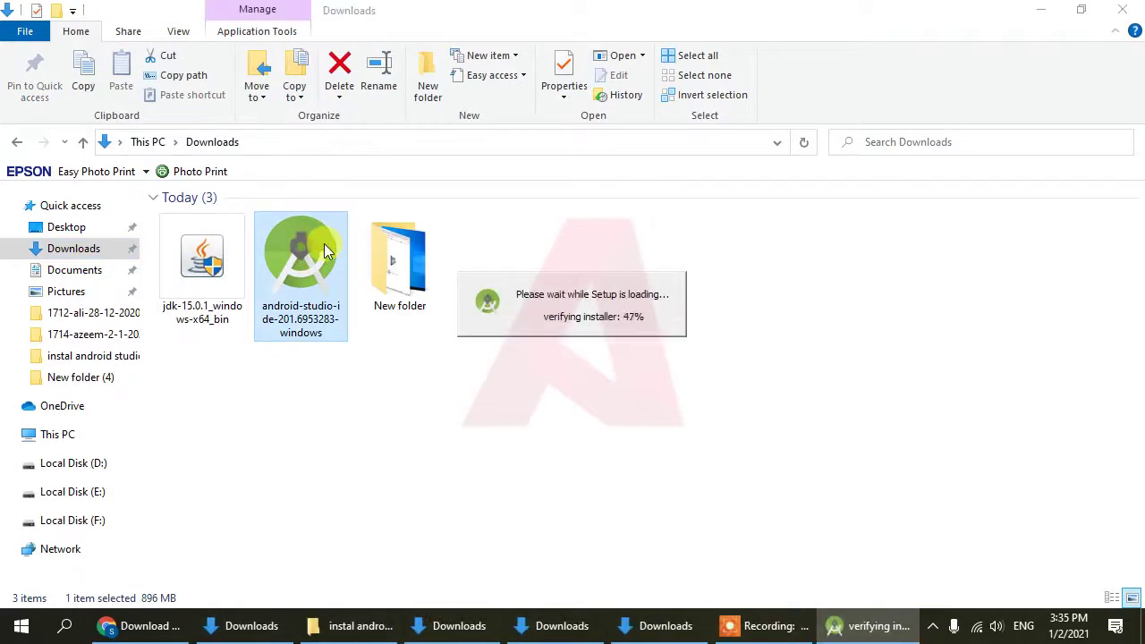
{"action": "mouse_move", "coordinate": [742, 624]}
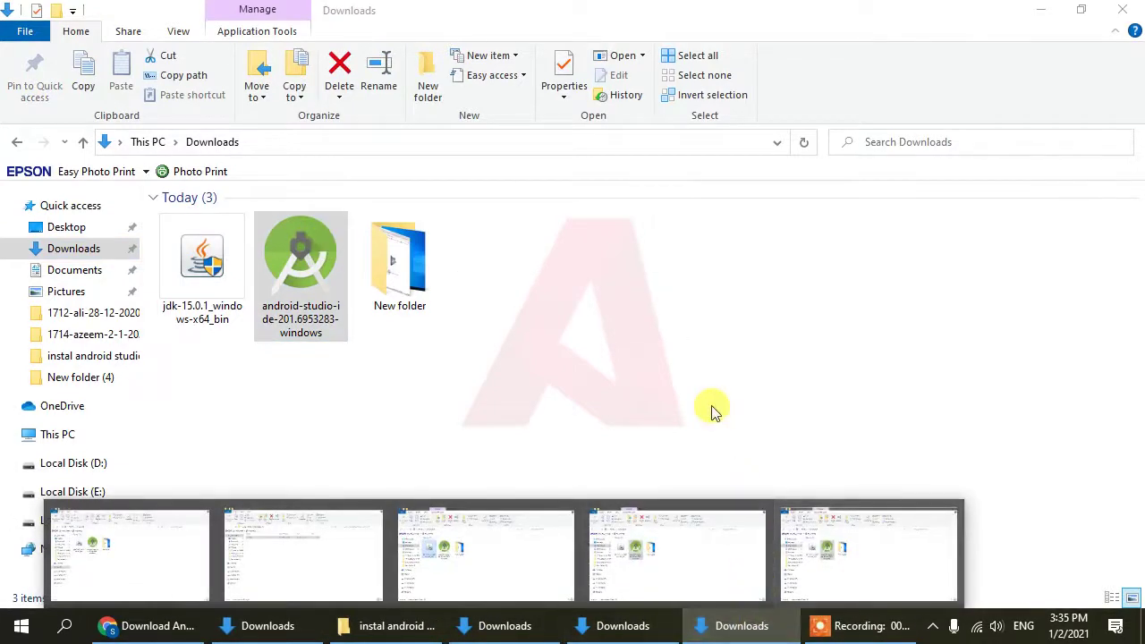
{"action": "left_click", "coordinate": [746, 629]}
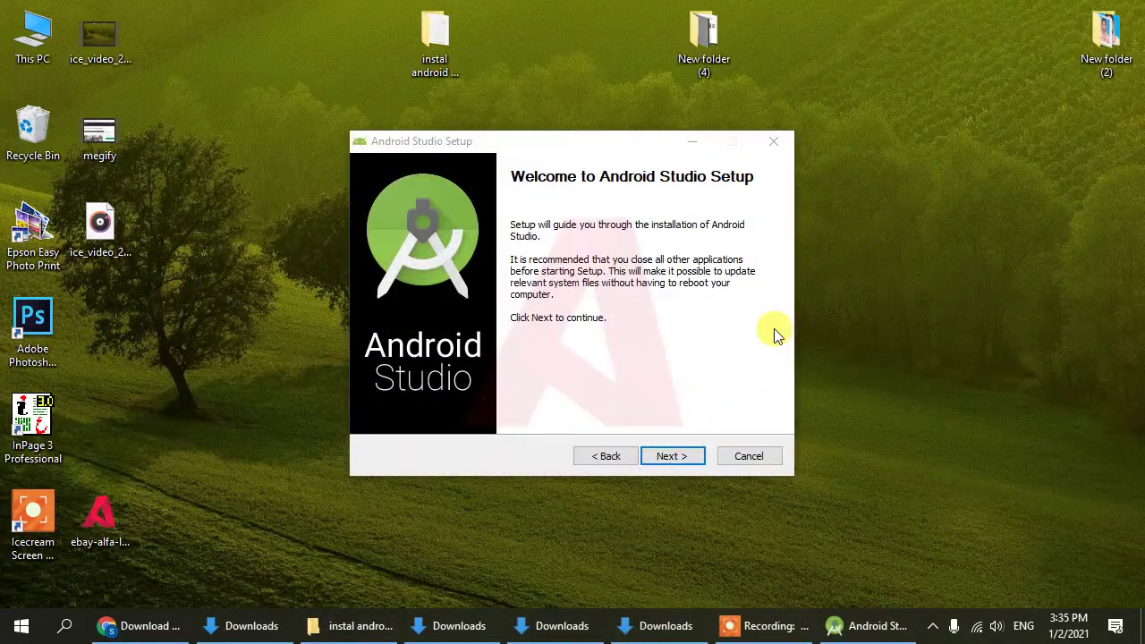
Install Android Studio to C:\Program Files\Android\Android Studio with the Android Studio Start Menu folder, and finish Setup with Start Android Studio enabled
{"action": "left_click", "coordinate": [676, 458]}
{"action": "left_click", "coordinate": [676, 460]}
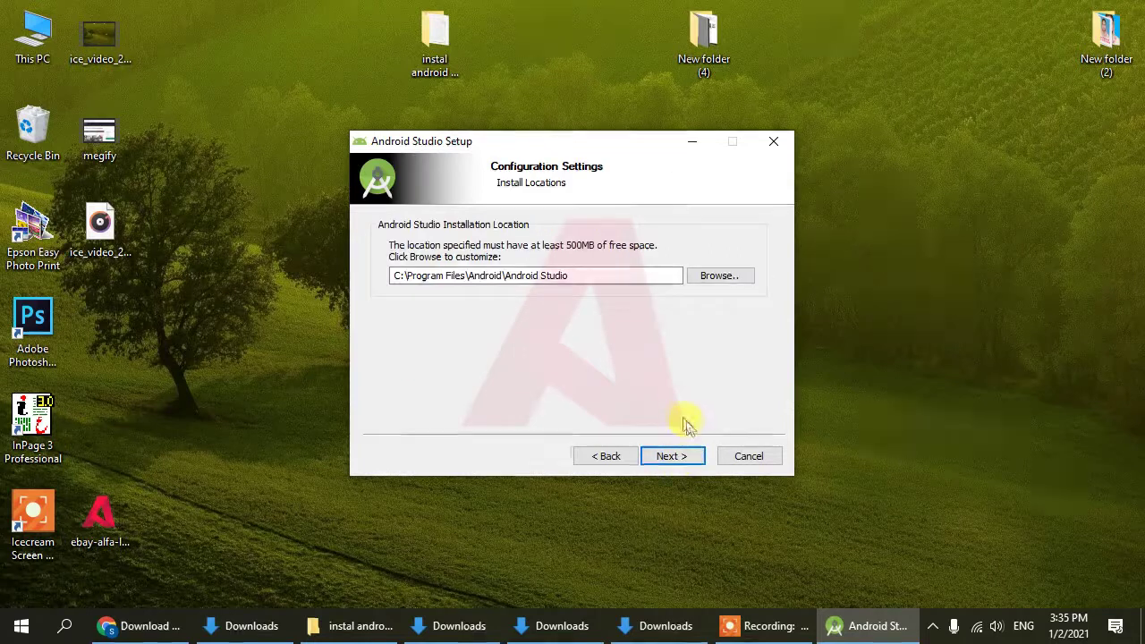
{"action": "left_click", "coordinate": [672, 456]}
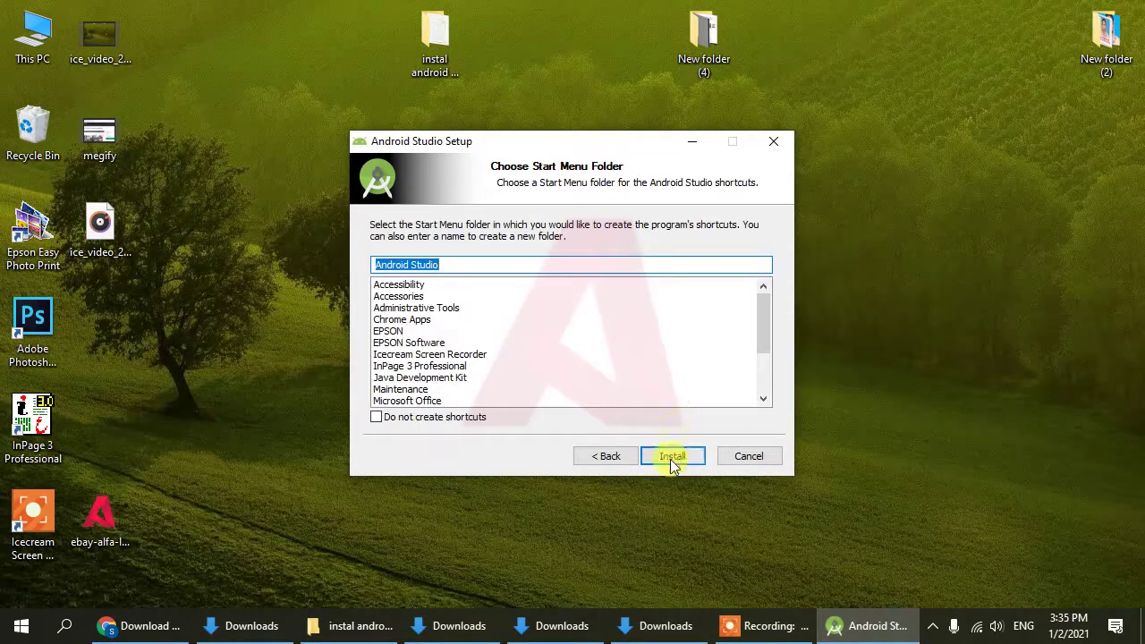
{"action": "left_click", "coordinate": [672, 457]}
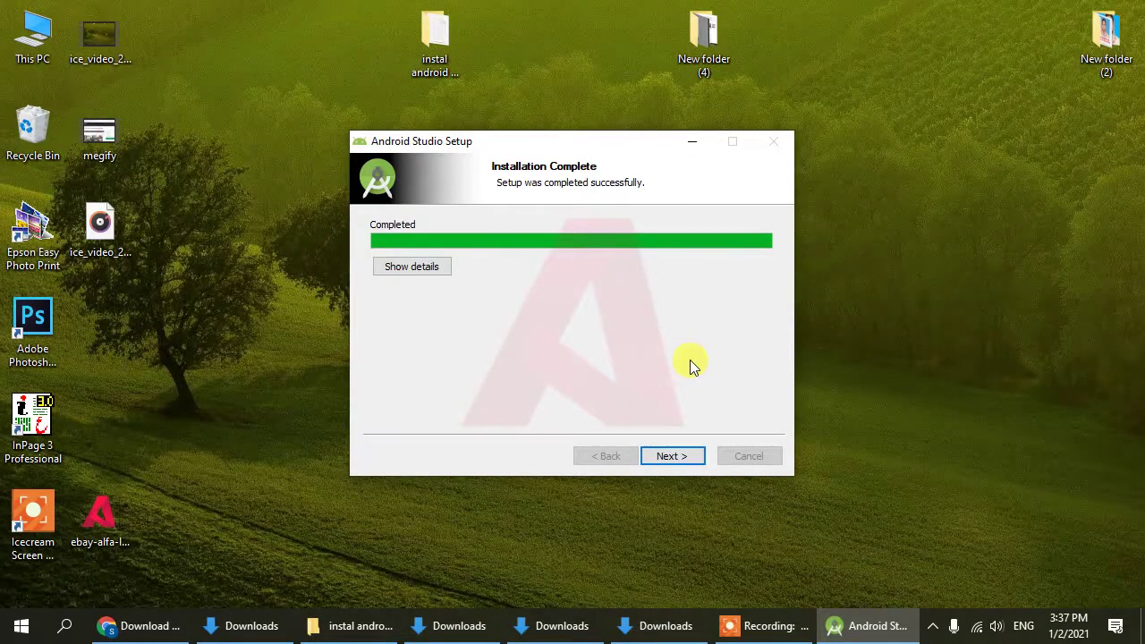
{"action": "left_click", "coordinate": [687, 465]}
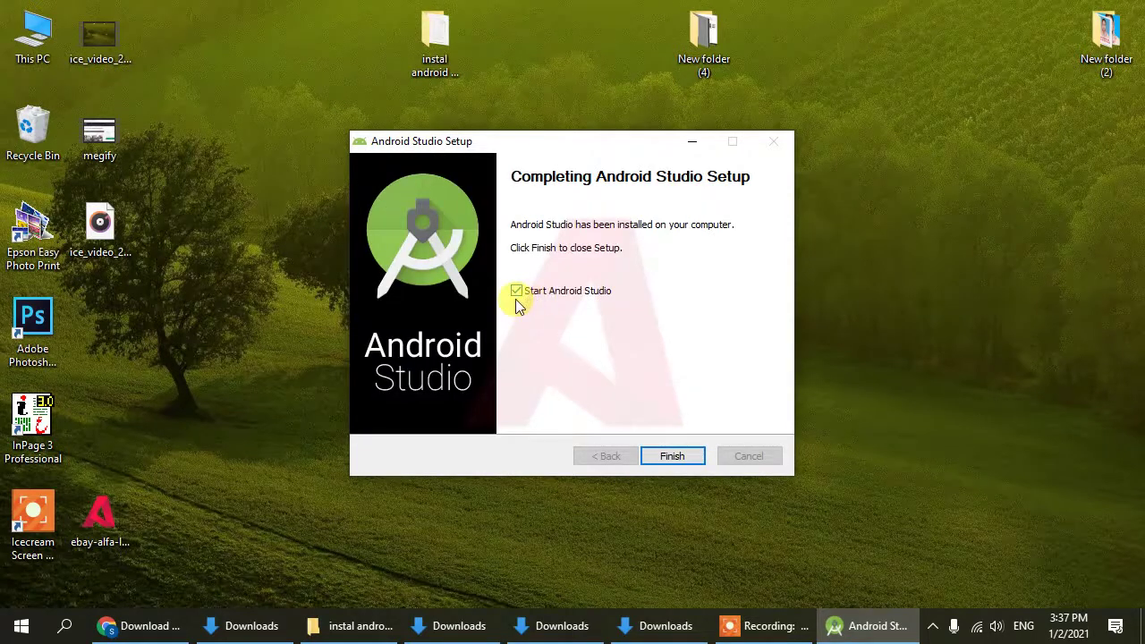
{"action": "left_click", "coordinate": [673, 457]}
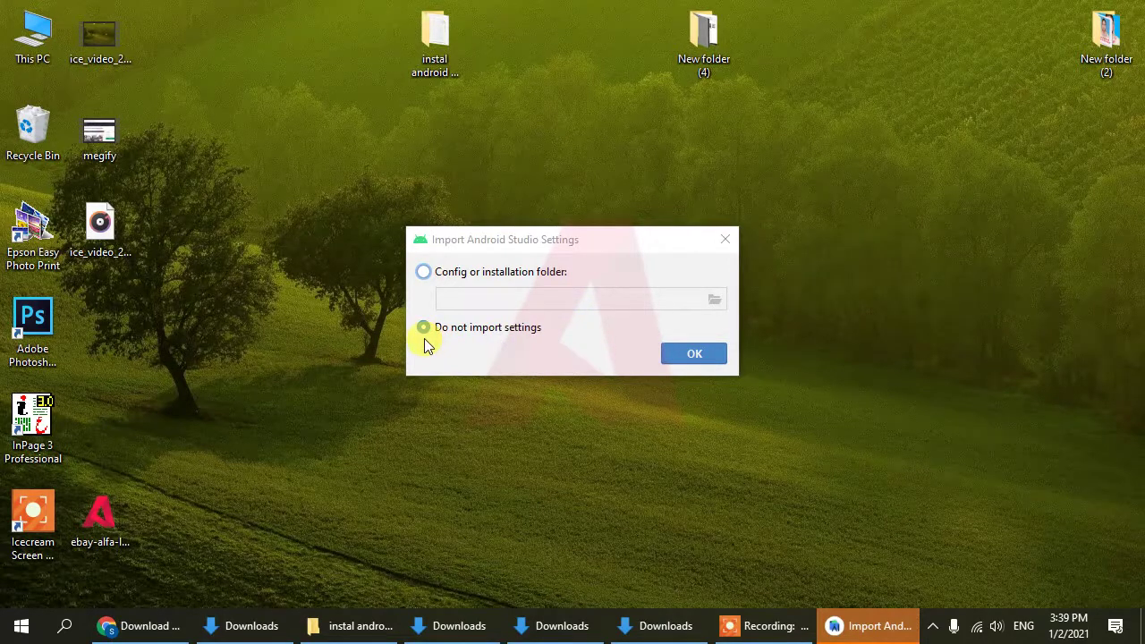
Start Android Studio without importing settings and decline to send usage statistics to Google
{"action": "left_click", "coordinate": [692, 360]}
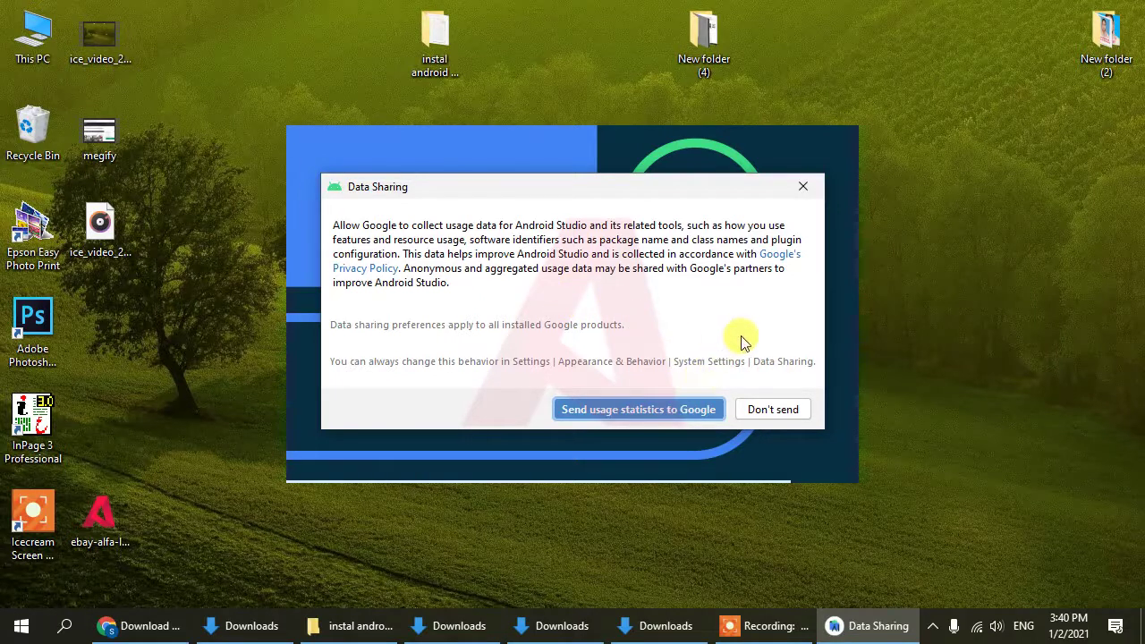
{"action": "left_click", "coordinate": [777, 414]}
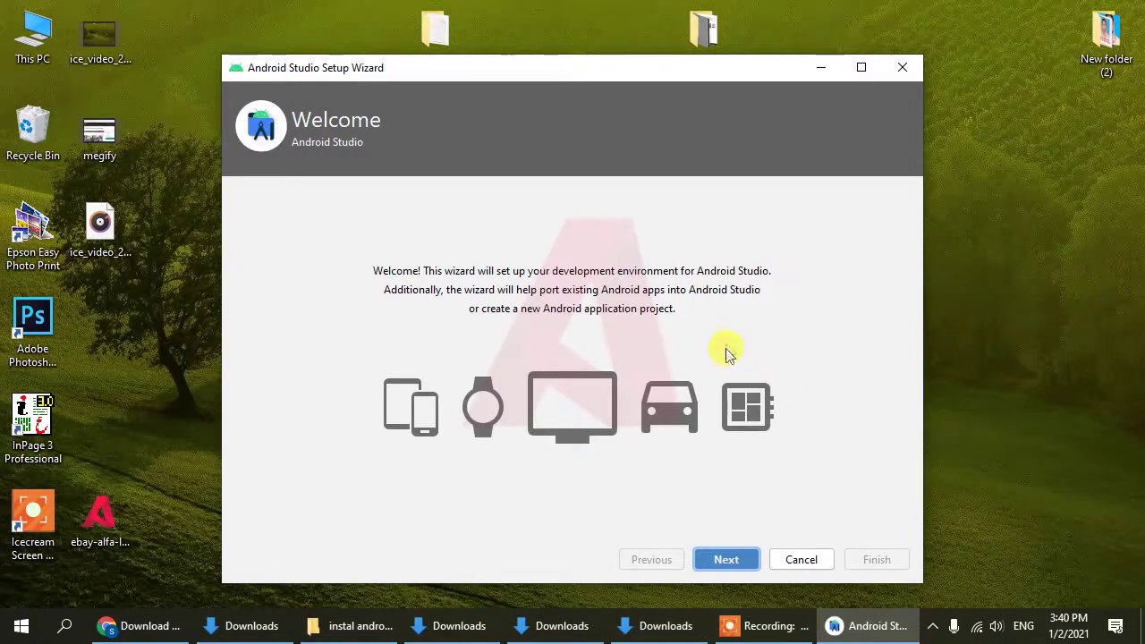
Choose the Standard install type and the Light UI theme in the Android Studio Setup Wizard
{"action": "left_click", "coordinate": [725, 561]}
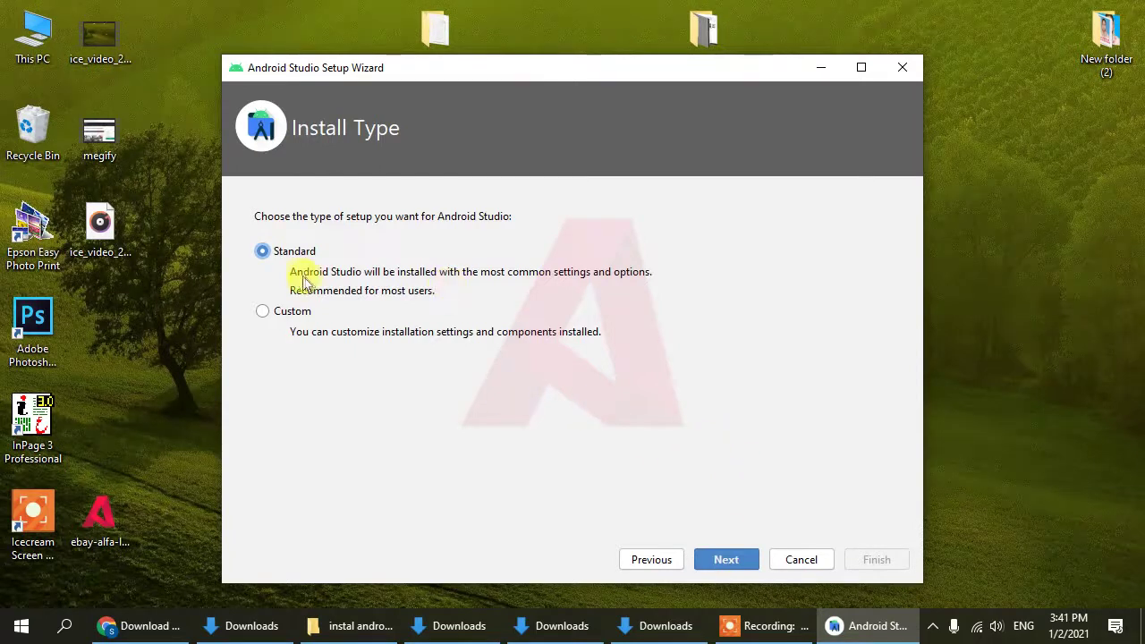
{"action": "left_click", "coordinate": [725, 559]}
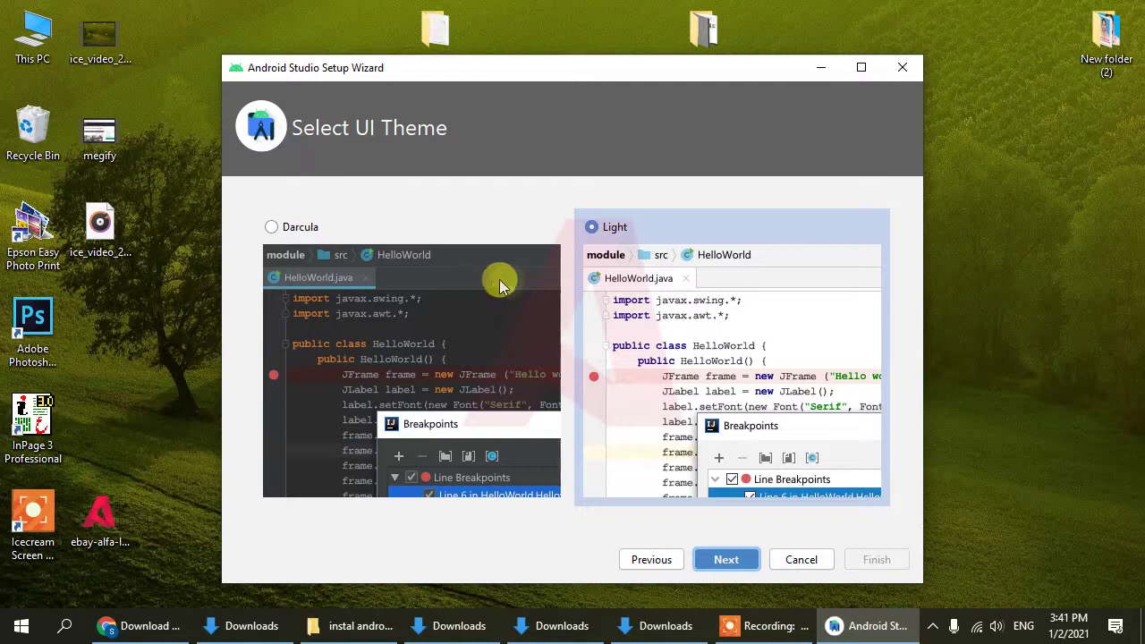
{"action": "left_click", "coordinate": [272, 228]}
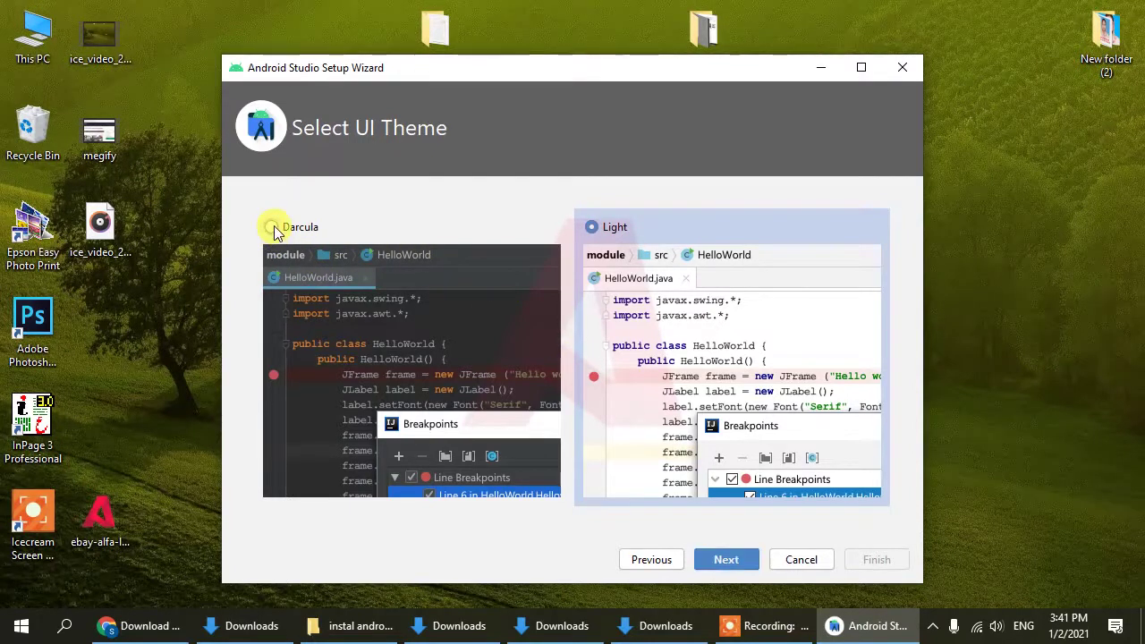
{"action": "left_click", "coordinate": [596, 227]}
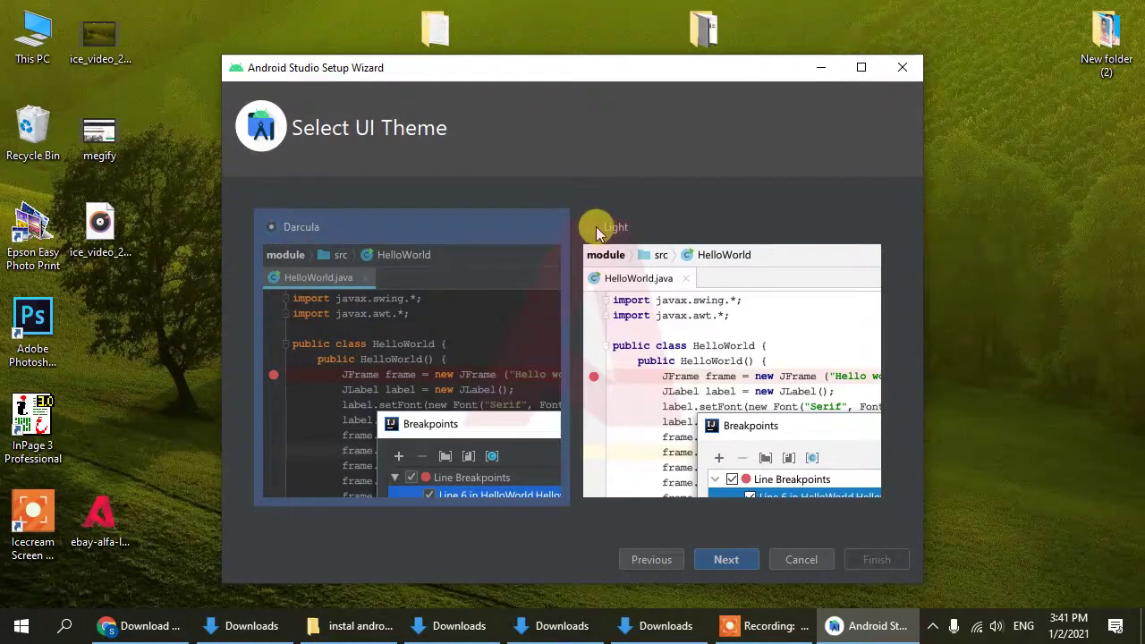
{"action": "left_click", "coordinate": [729, 559]}
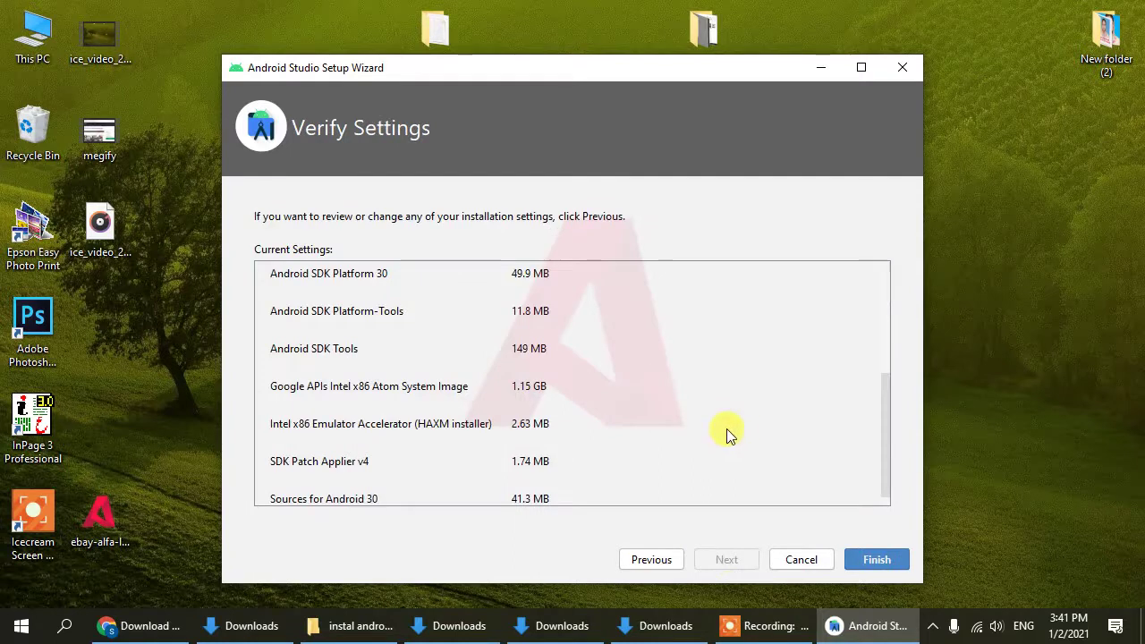
Accept the verified settings to download the SDK components, and show the download details
{"action": "left_click", "coordinate": [879, 559]}
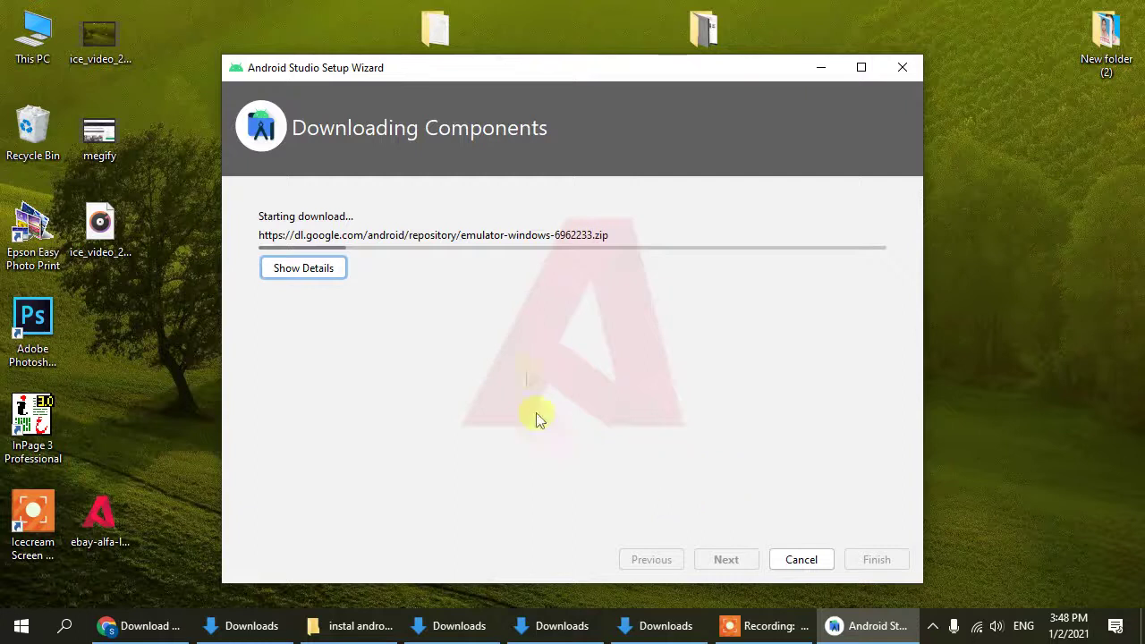
{"action": "left_click", "coordinate": [324, 268]}
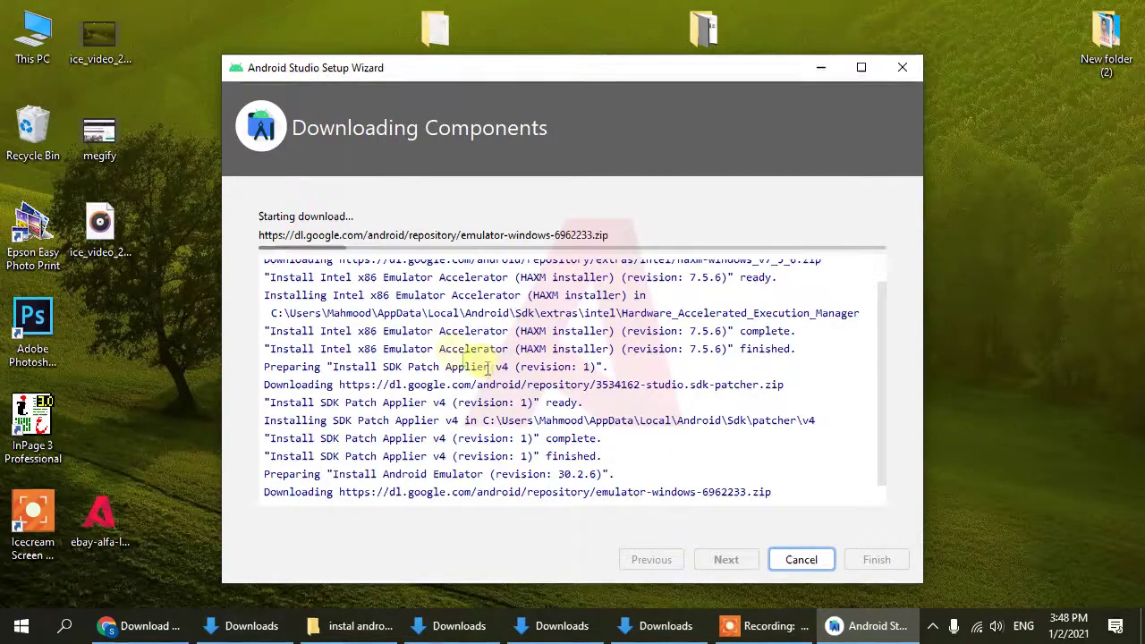
{"action": "scroll", "coordinate": [495, 322], "scroll_direction": "up", "scroll_amount": 1}
{"action": "scroll", "coordinate": [494, 322], "scroll_direction": "down", "scroll_amount": 2}
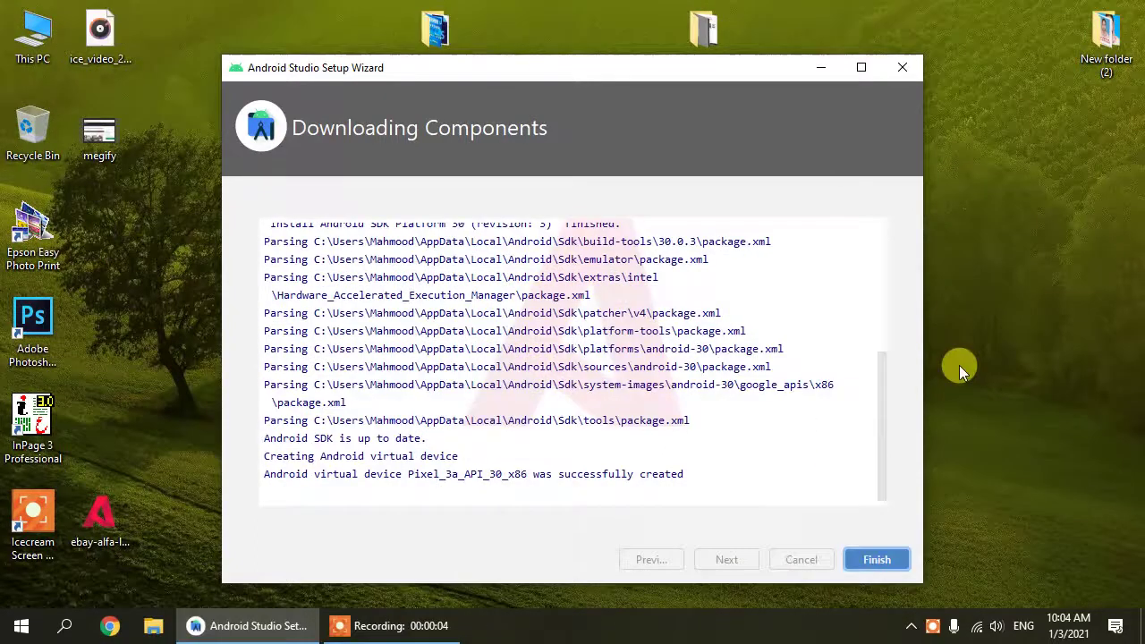